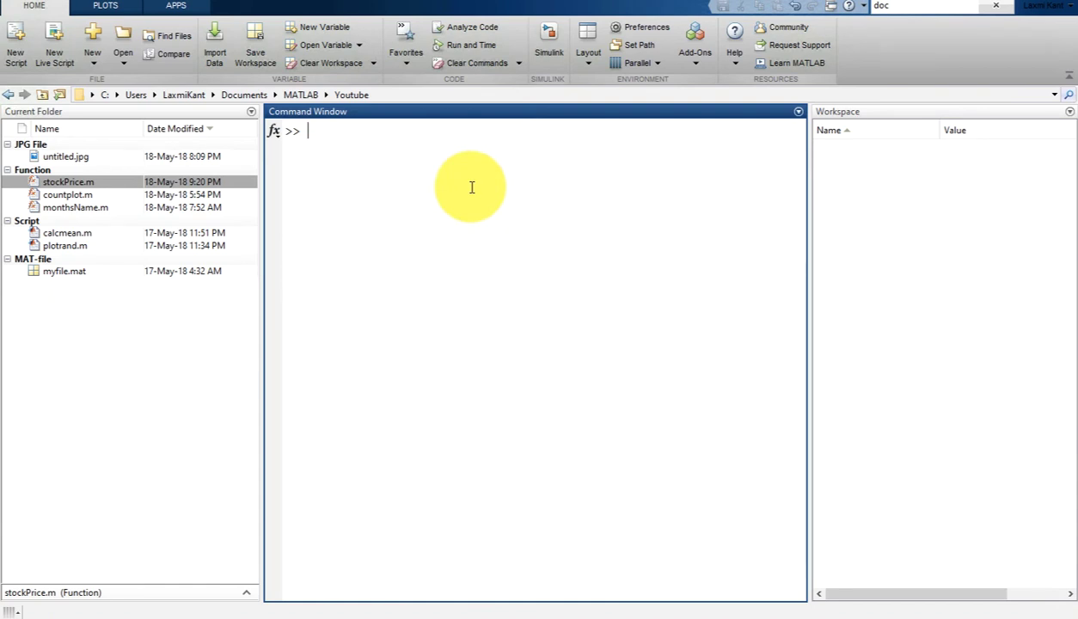
# Step: Load count.dat and compute the covariance matrix of count into cvar, with its output displayed
pyautogui.write('load count.dat')
pyautogui.press('Return')
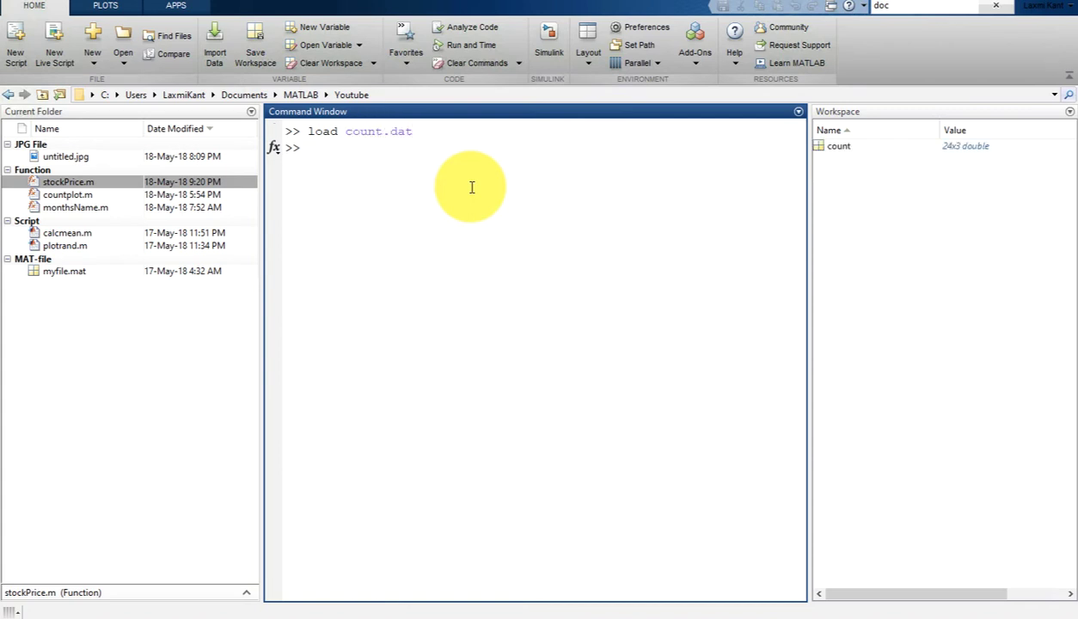
pyautogui.write('cvar = cov()count')
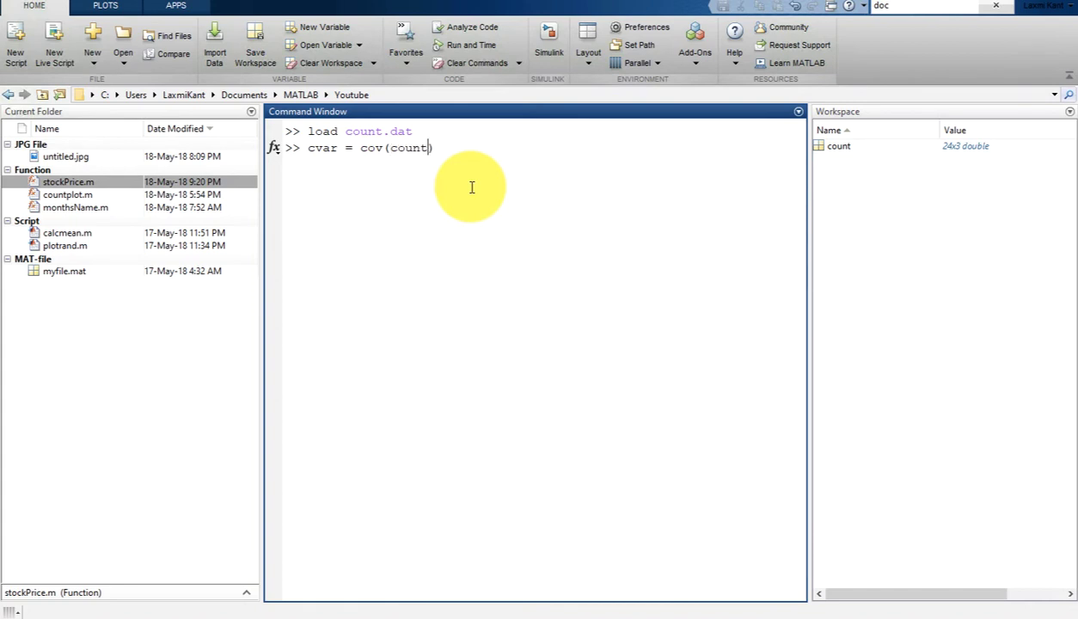
pyautogui.press('Right')
pyautogui.write(';')
pyautogui.press('BackSpace')
pyautogui.press('Return')
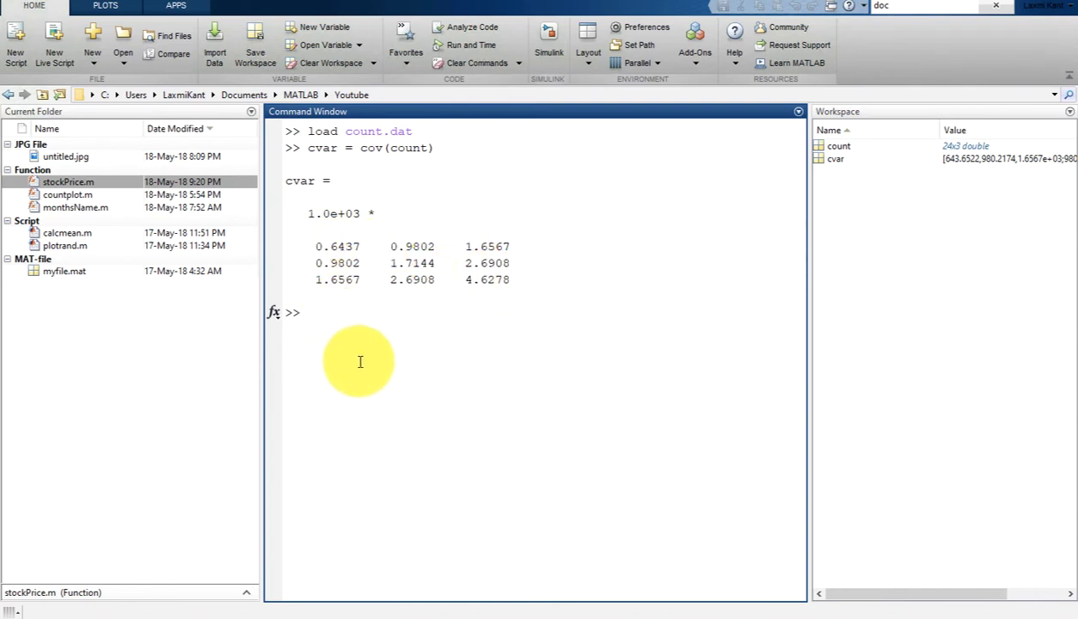
# Step: Extract the diagonal of cvar with diag(cvar) and compute the column variances with var(count)
pyautogui.write('diag(')
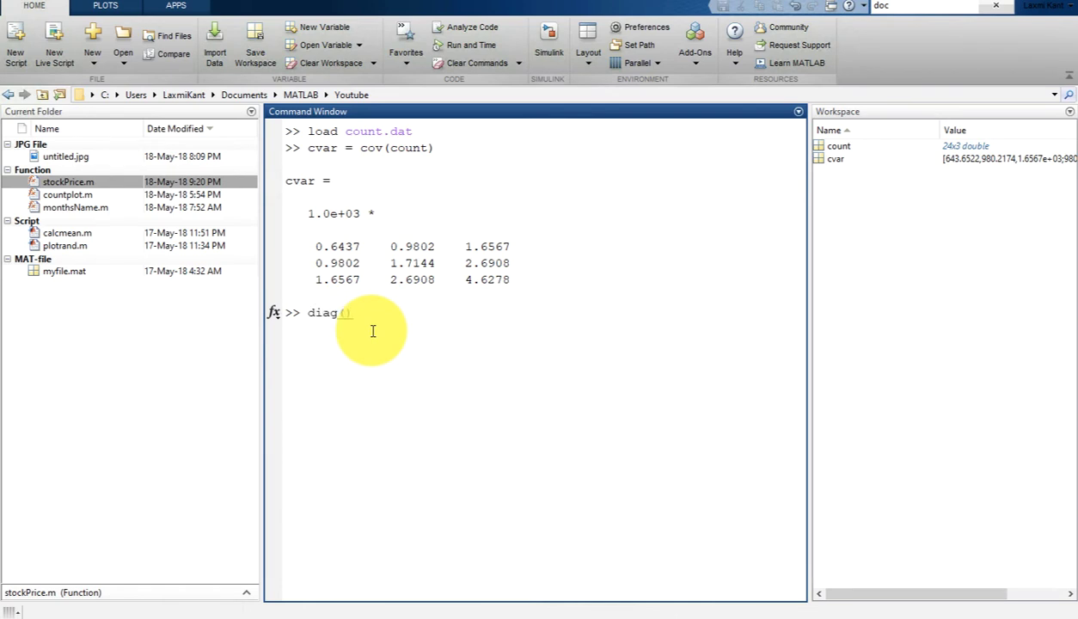
pyautogui.write('cvar)')
pyautogui.press('Return')
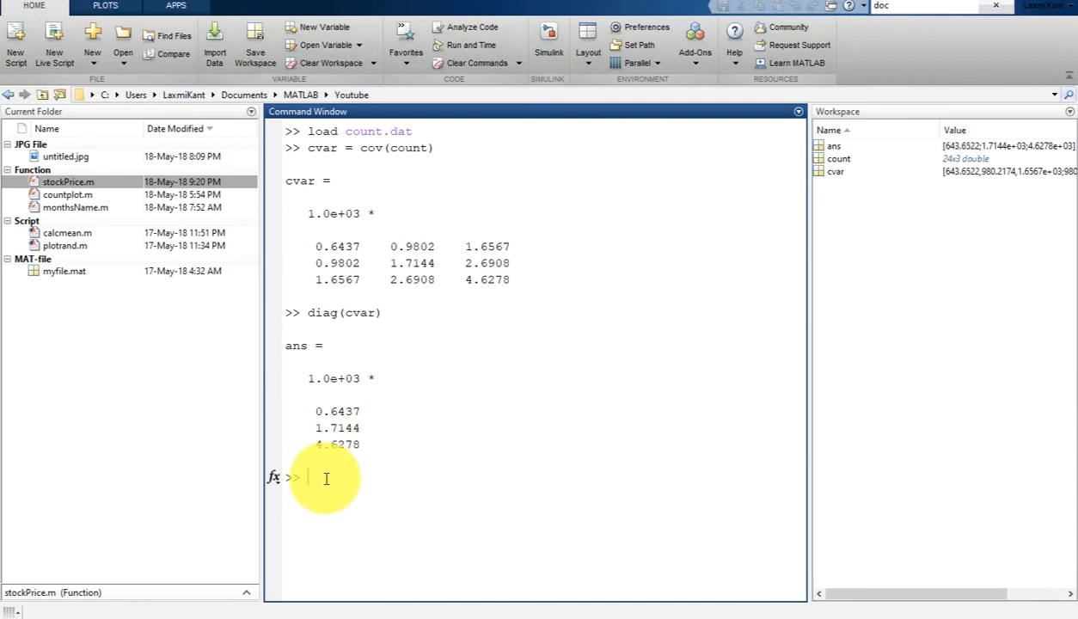
pyautogui.write('var(count)')
pyautogui.press('Return')
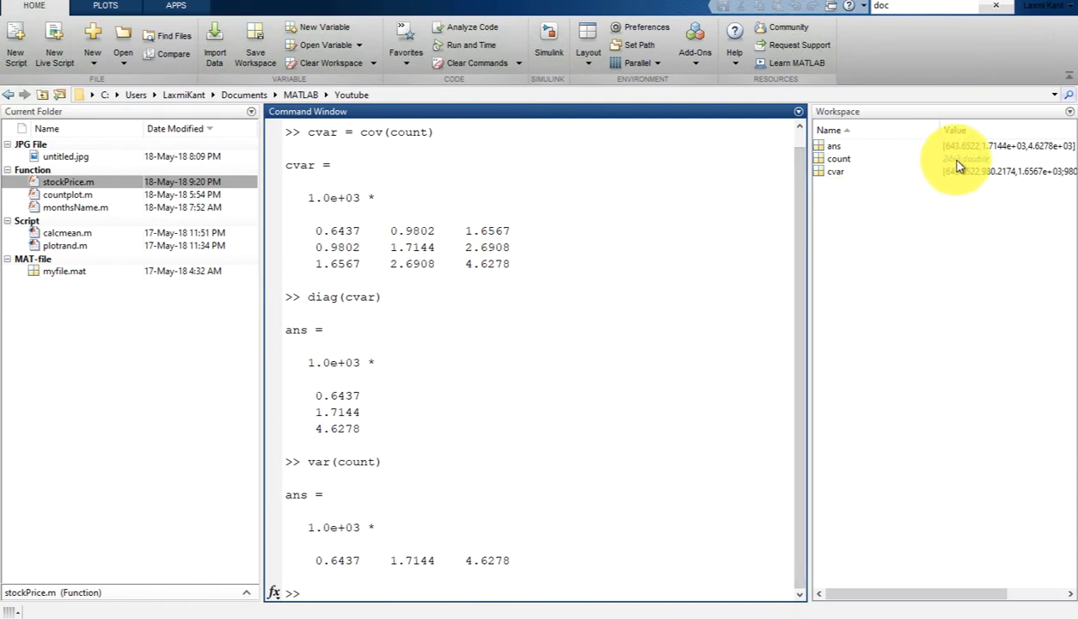
# Step: Examine the three diagonal entries of the covariance matrix against the diag(cvar) and var(count) outputs
pyautogui.doubleClick(337, 231)
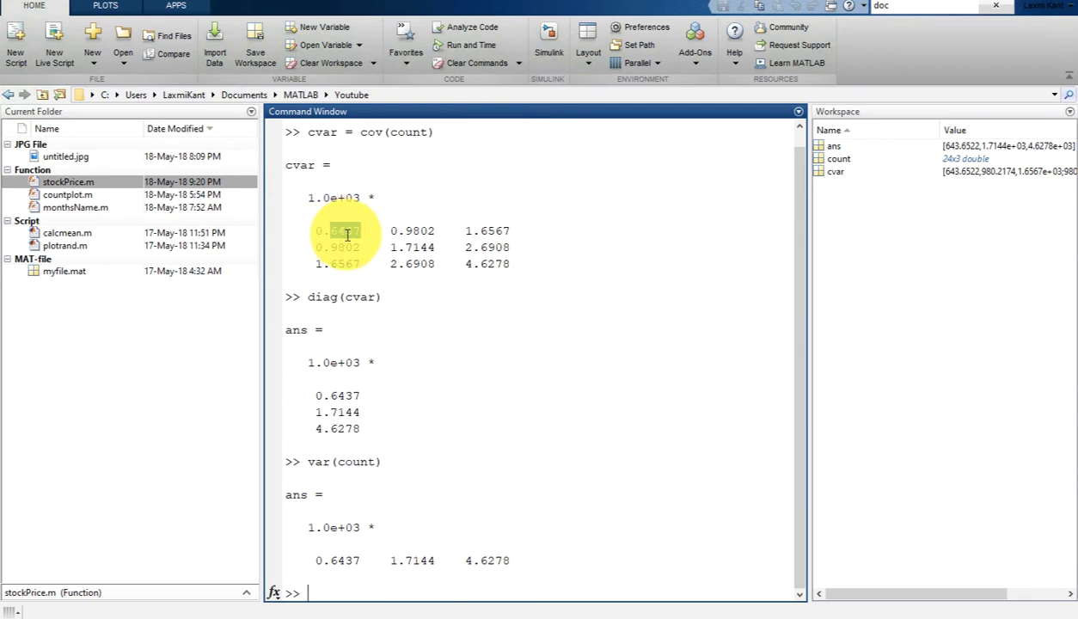
pyautogui.doubleClick(421, 247)
pyautogui.click(421, 247)
pyautogui.click(421, 246)
pyautogui.moveTo(436, 246); pyautogui.dragTo(397, 247)
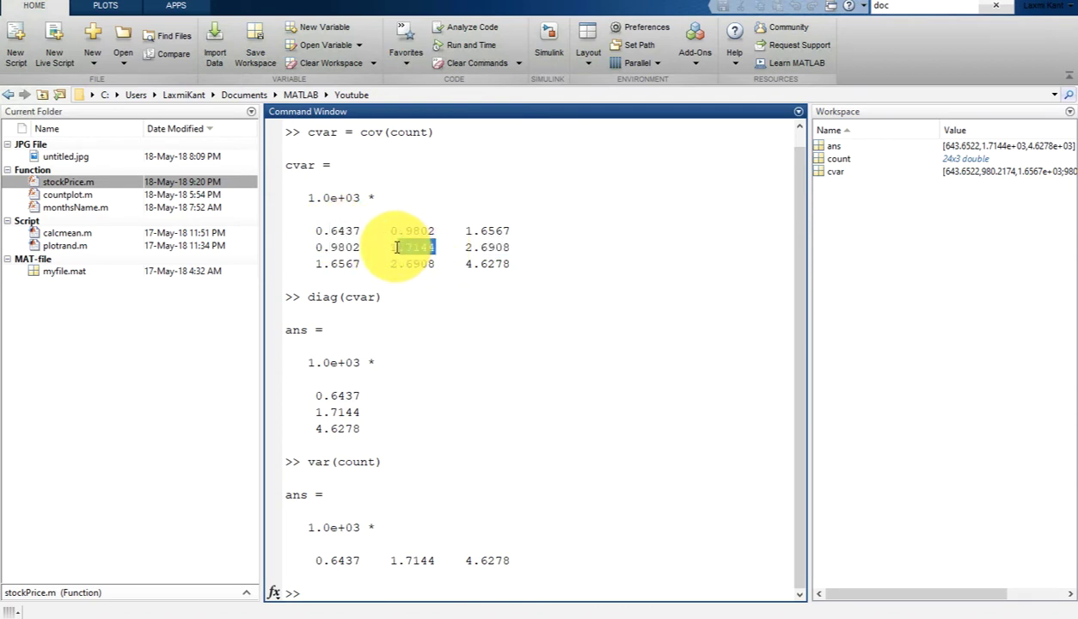
pyautogui.moveTo(513, 263); pyautogui.dragTo(467, 264)
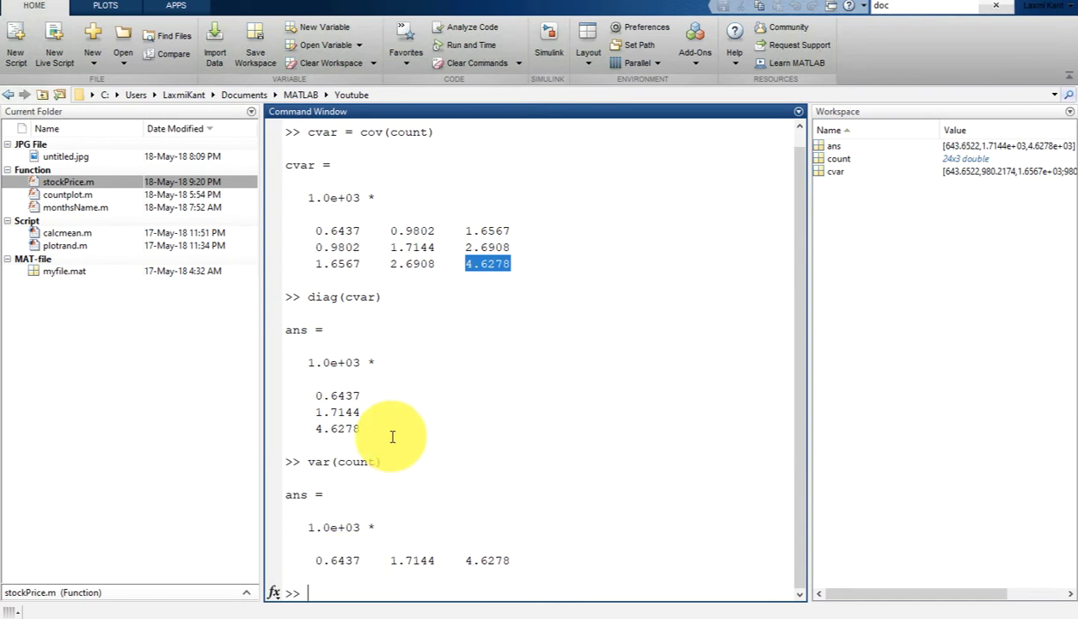
# Step: Compute the square root of the covariance matrix with sqrt(cvar) and the column standard deviations with std(count)
pyautogui.click(334, 593)
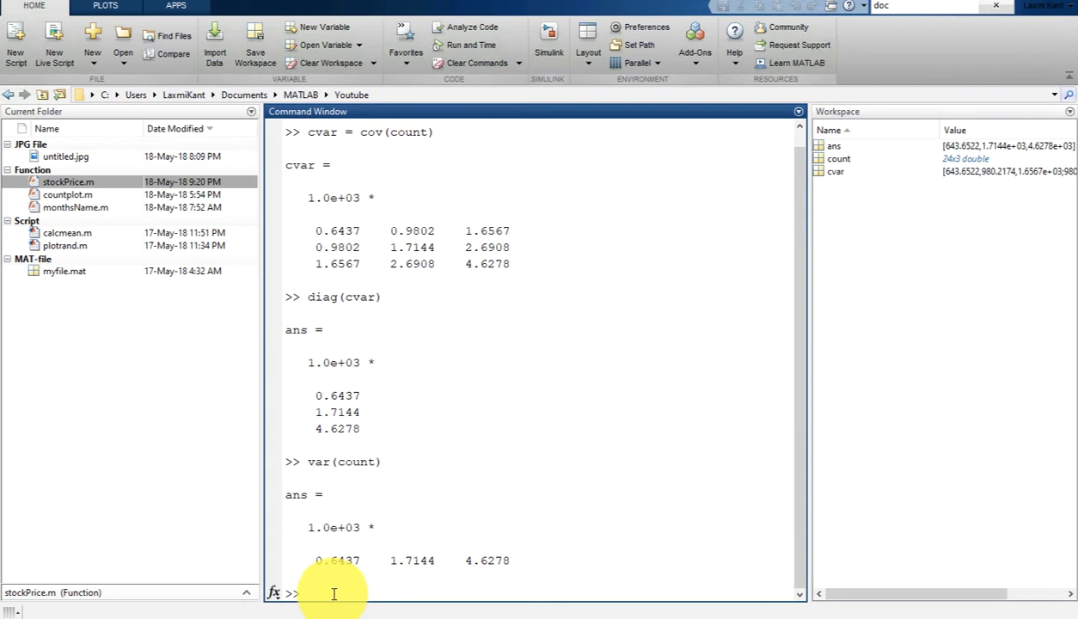
pyautogui.write('sqrt(cvar)')
pyautogui.press('Return')
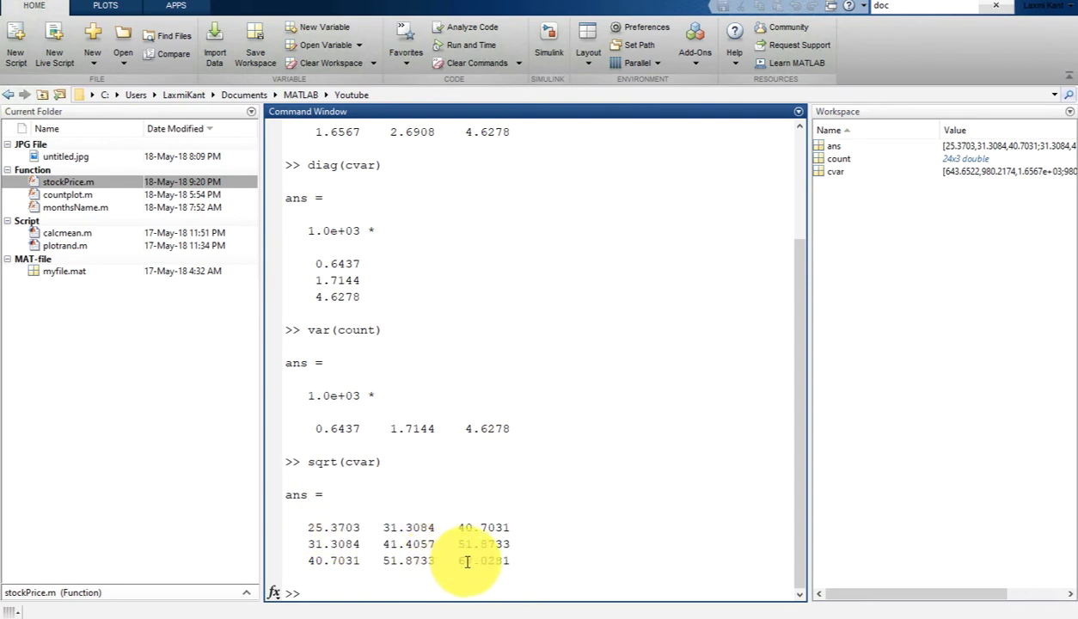
pyautogui.write('std(count)')
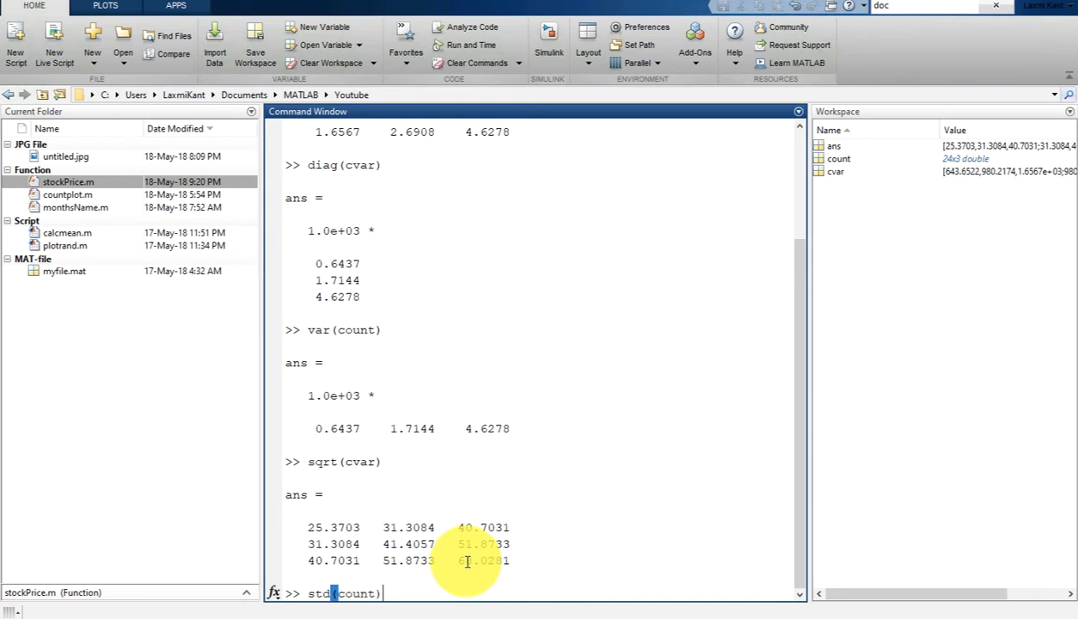
pyautogui.press('Return')
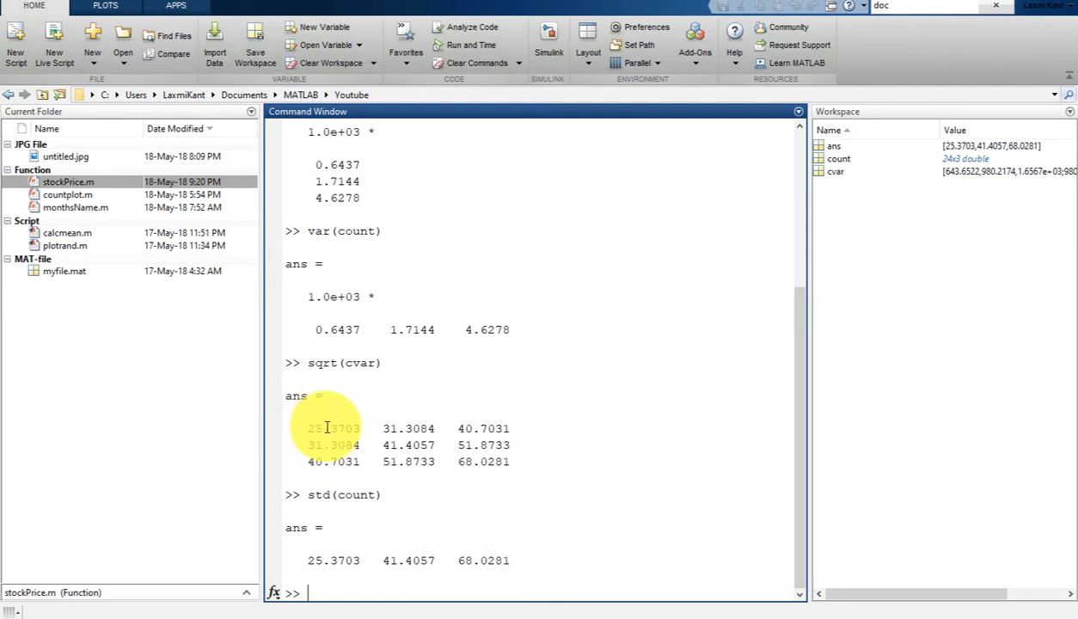
# Step: Compare the diagonal of the sqrt(cvar) output with the std(count) values and redisplay the cvar matrix
pyautogui.moveTo(359, 559); pyautogui.dragTo(308, 559)
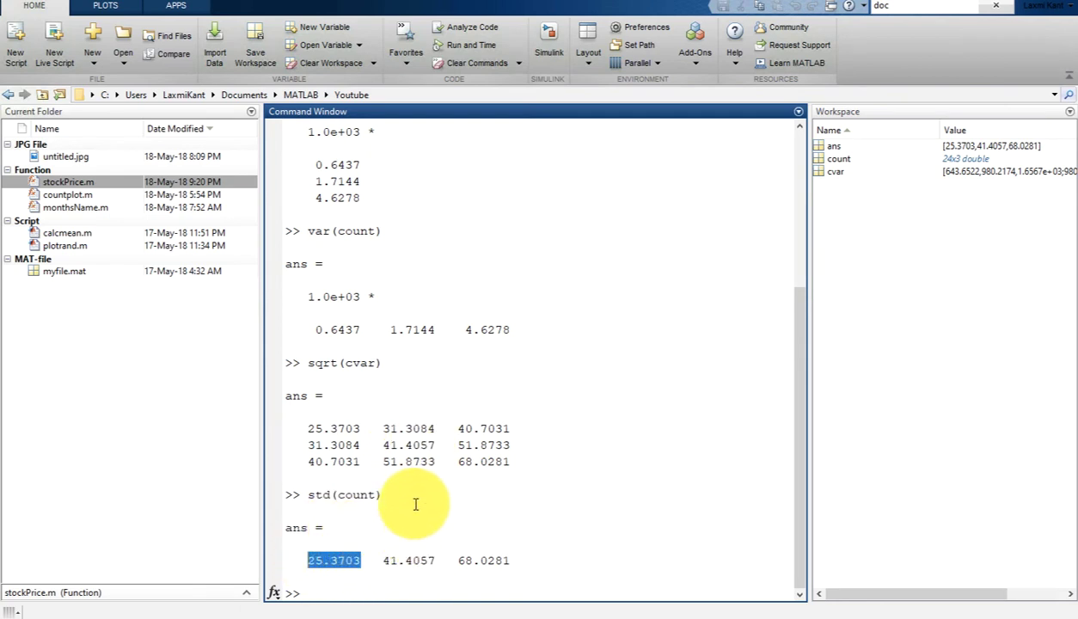
pyautogui.moveTo(435, 447); pyautogui.dragTo(378, 447)
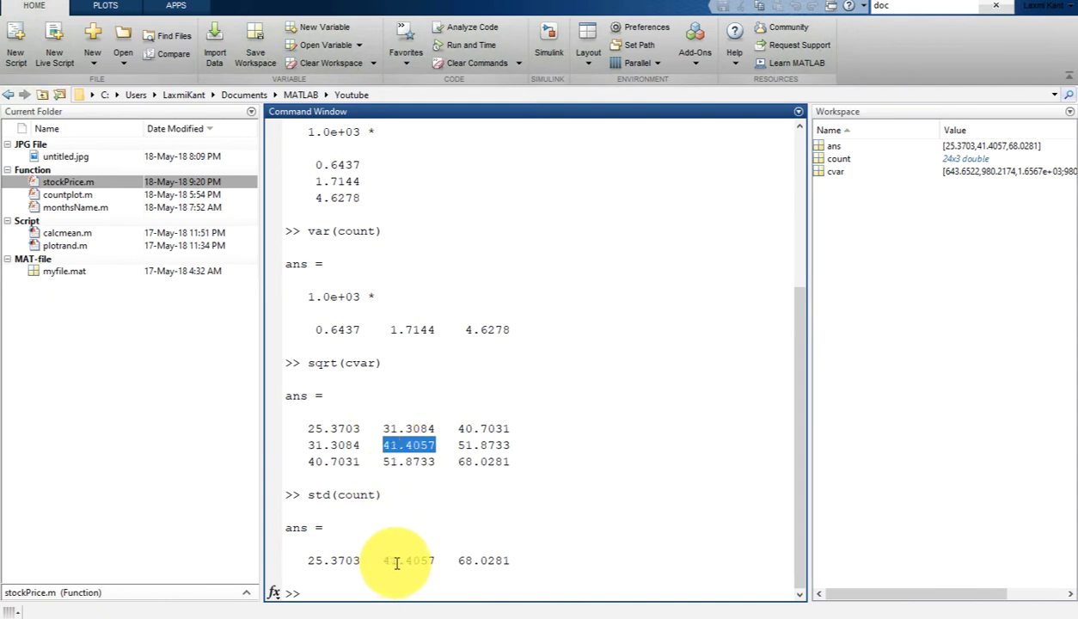
pyautogui.moveTo(511, 462); pyautogui.dragTo(457, 464)
pyautogui.moveTo(456, 562); pyautogui.dragTo(510, 561)
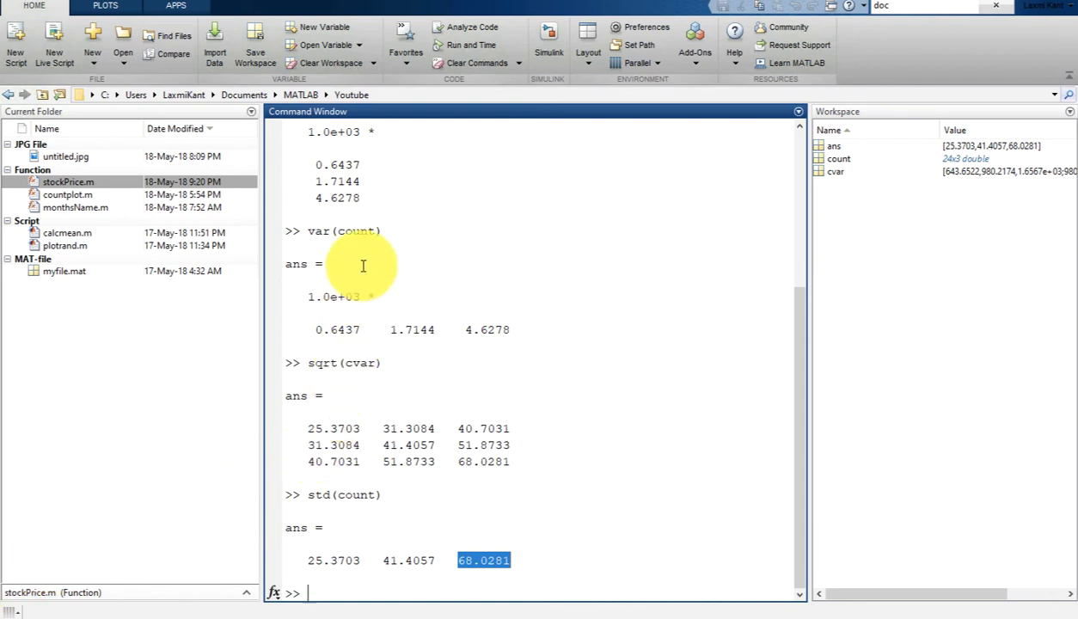
pyautogui.click(352, 589)
pyautogui.write('cvar')
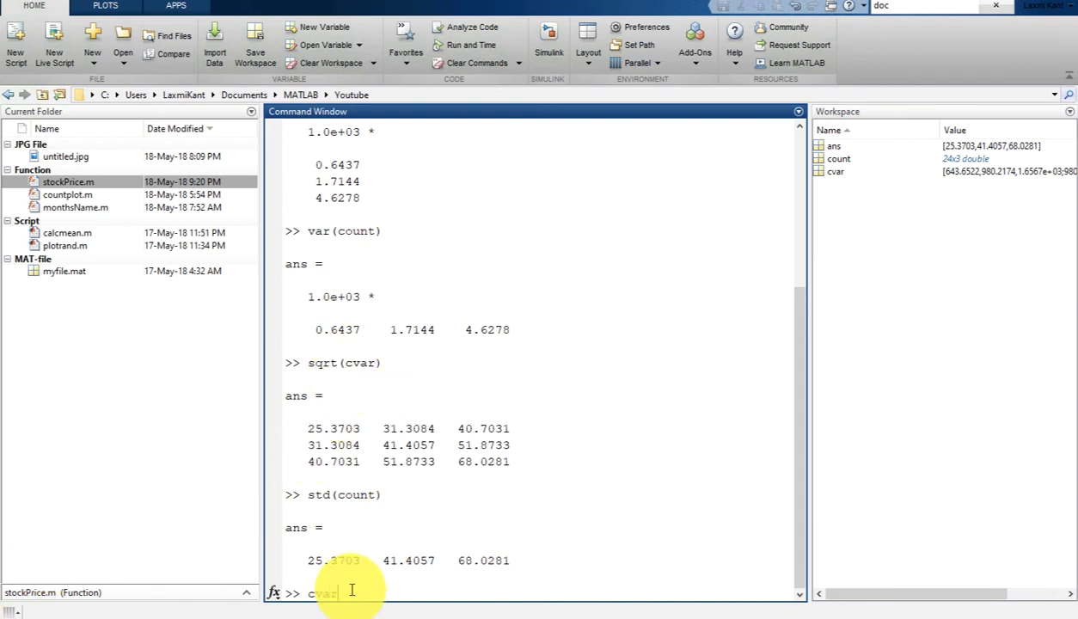
pyautogui.press('Return')
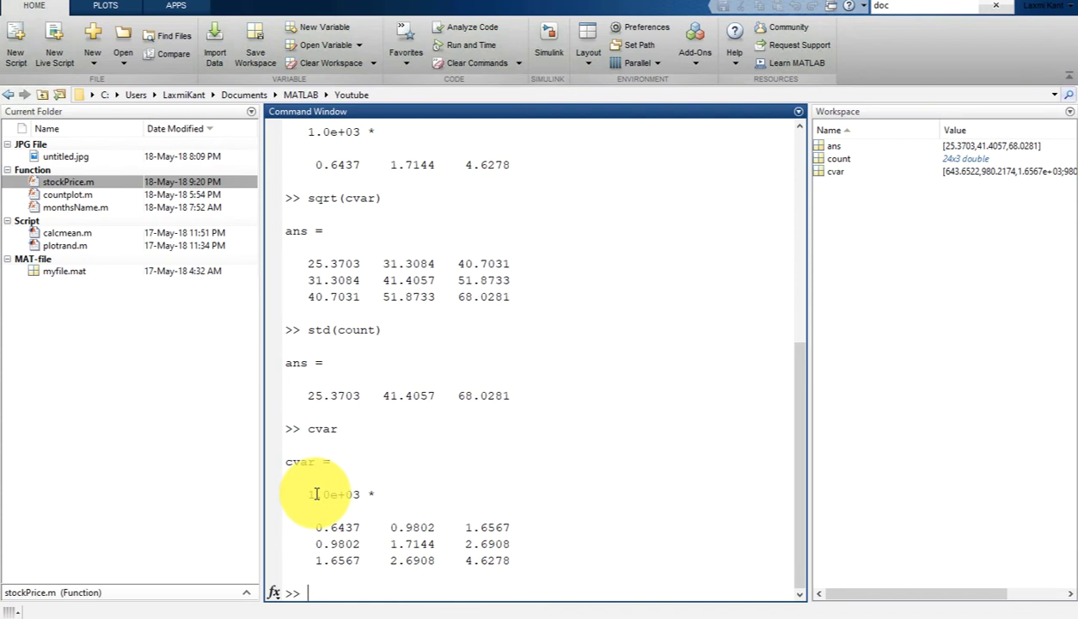
# Step: Open the count variable for inspection and draw a line plot of its first column
pyautogui.doubleClick(971, 160)
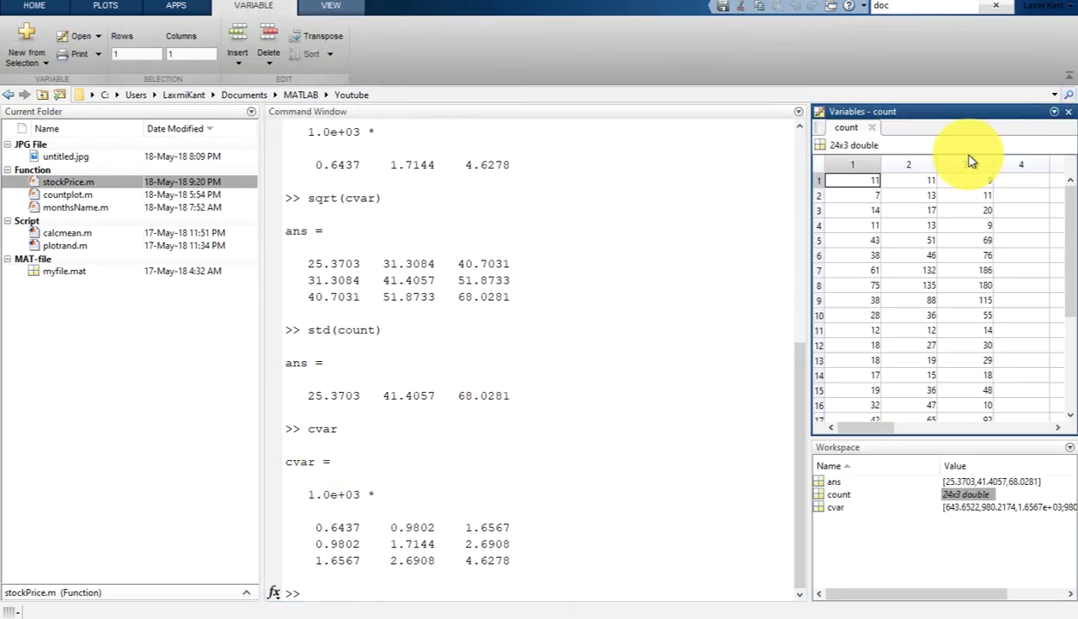
pyautogui.click(851, 169)
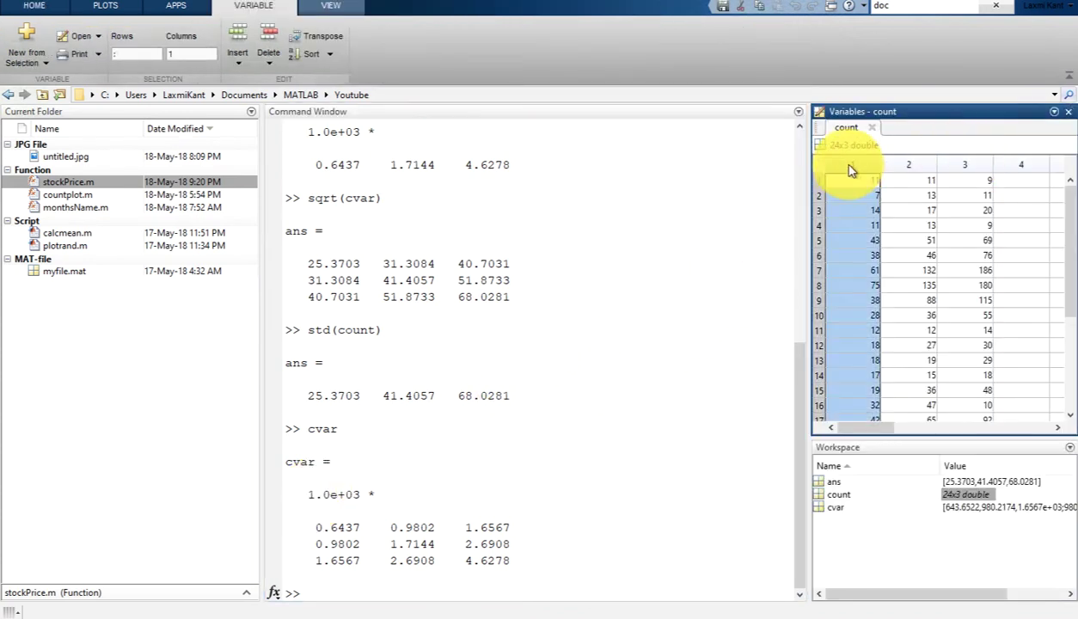
pyautogui.click(109, 9)
pyautogui.click(158, 40)
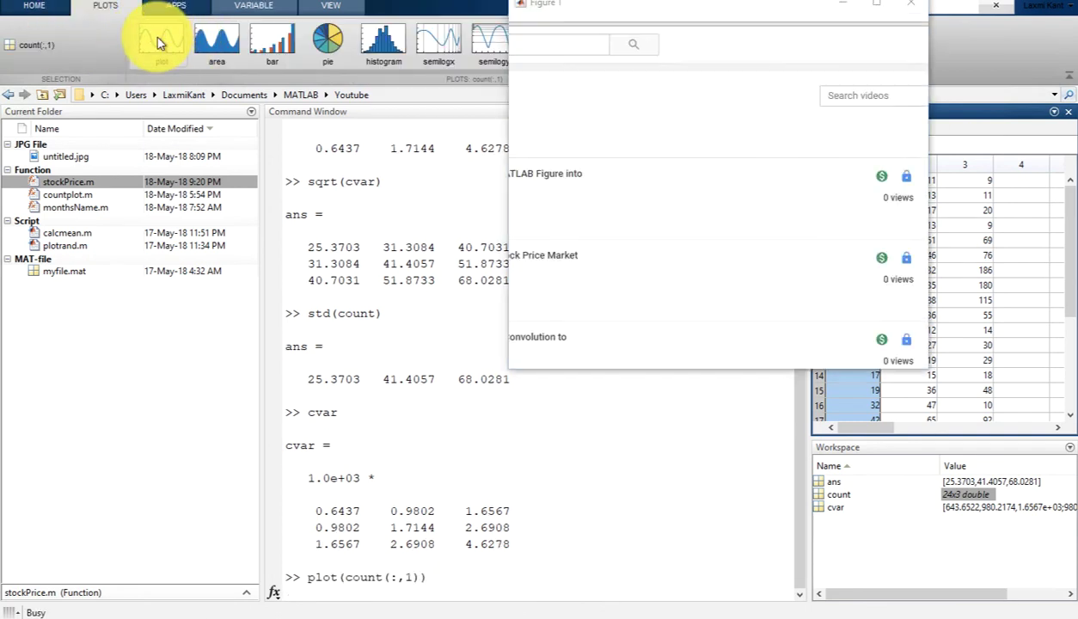
pyautogui.moveTo(810, 9); pyautogui.dragTo(698, 76)
# Step: Draw a line plot of the second column of count and close the figure
pyautogui.click(907, 164)
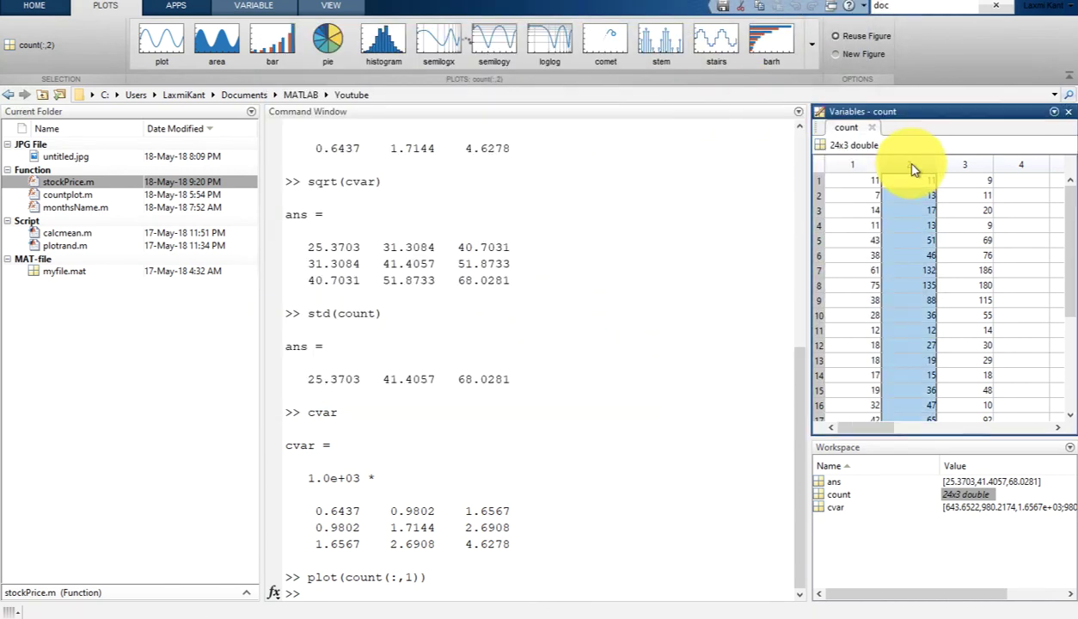
pyautogui.click(155, 38)
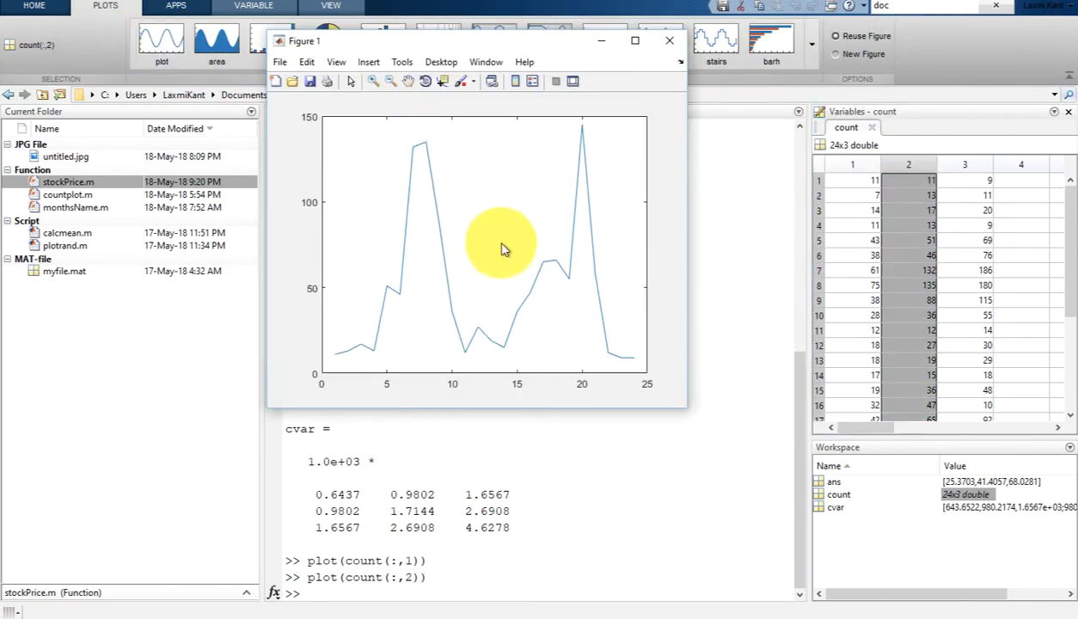
pyautogui.click(668, 40)
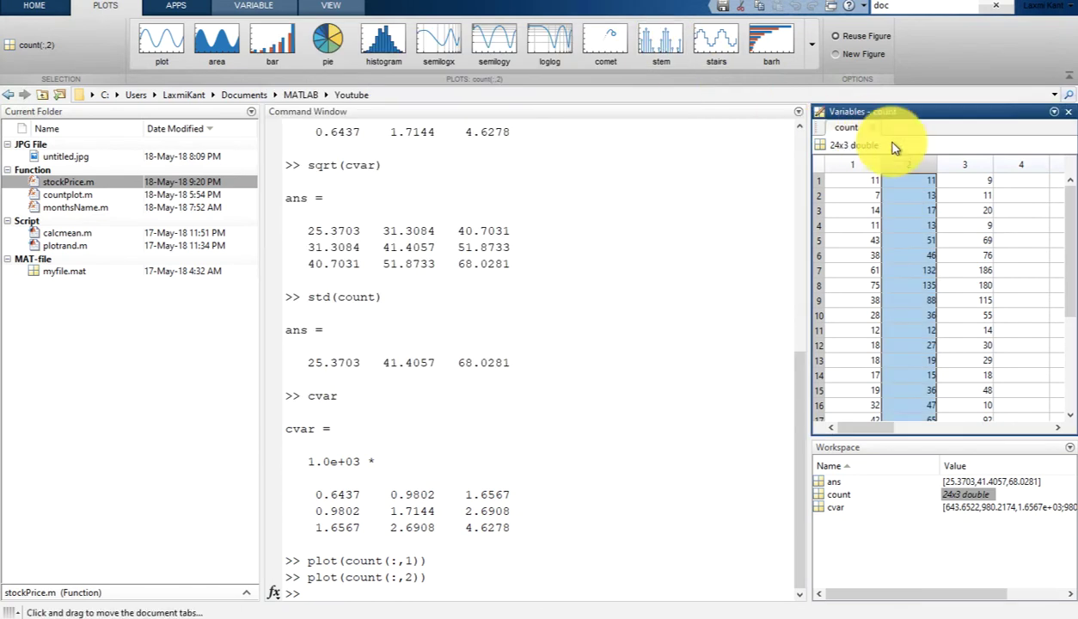
# Step: Draw a line plot of the third column of count and close the figure
pyautogui.click(961, 165)
pyautogui.click(162, 38)
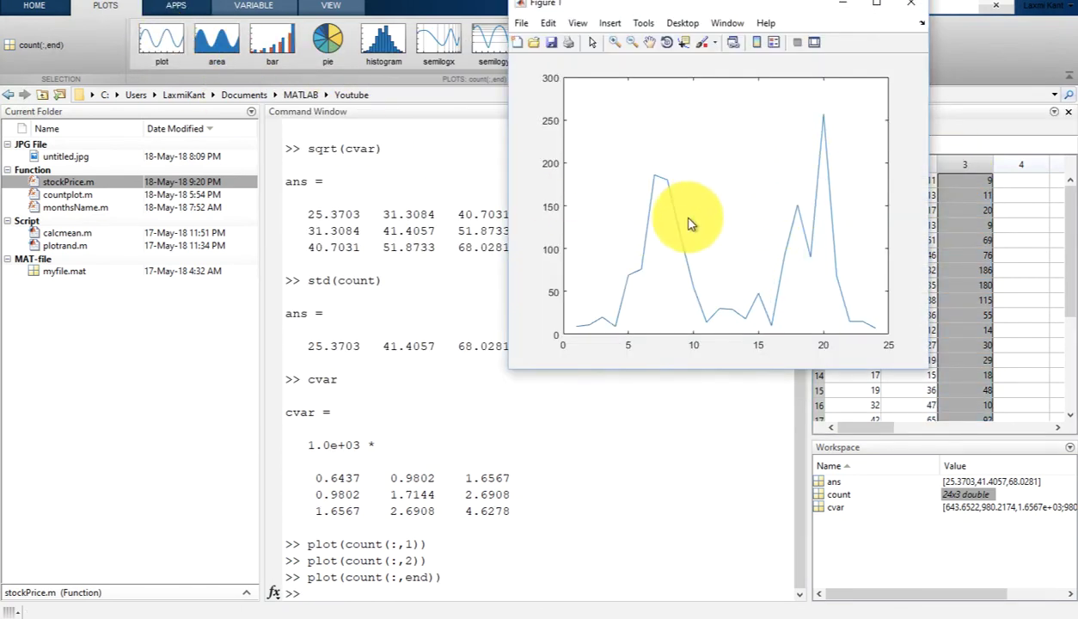
pyautogui.click(912, 9)
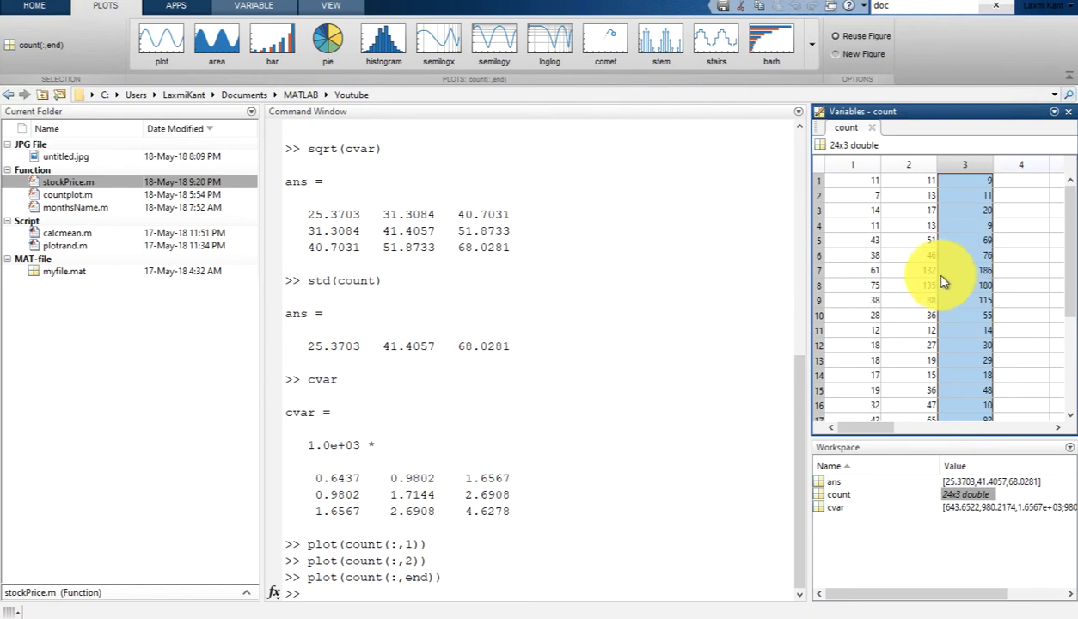
# Step: Compute the correlation coefficient matrix of count into cr with cr = corrcoef(count)
pyautogui.click(387, 592)
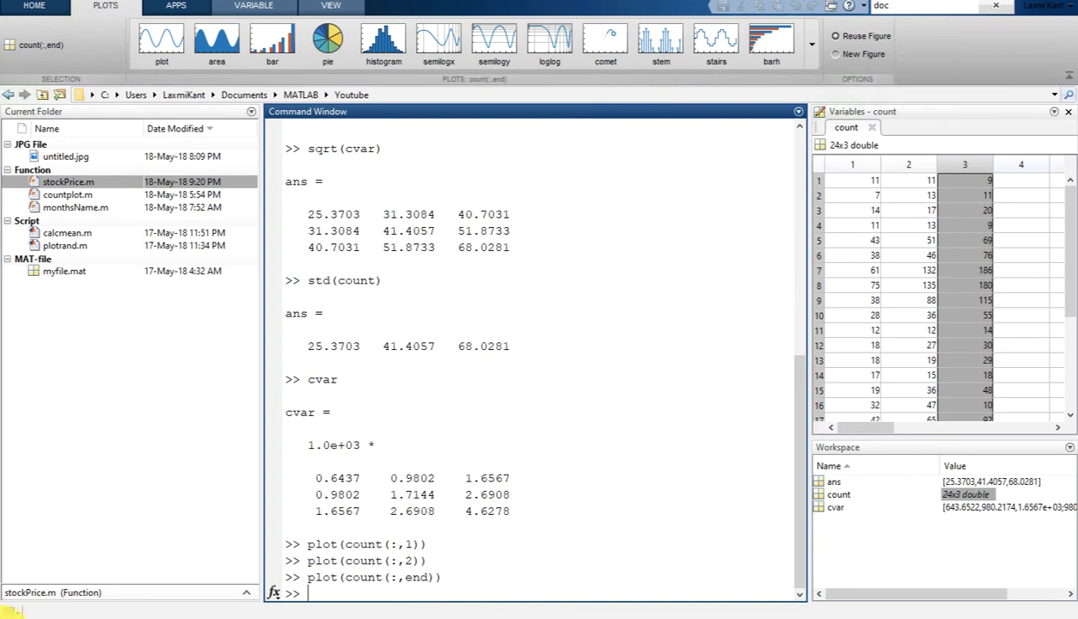
pyautogui.write('corrcoef(')
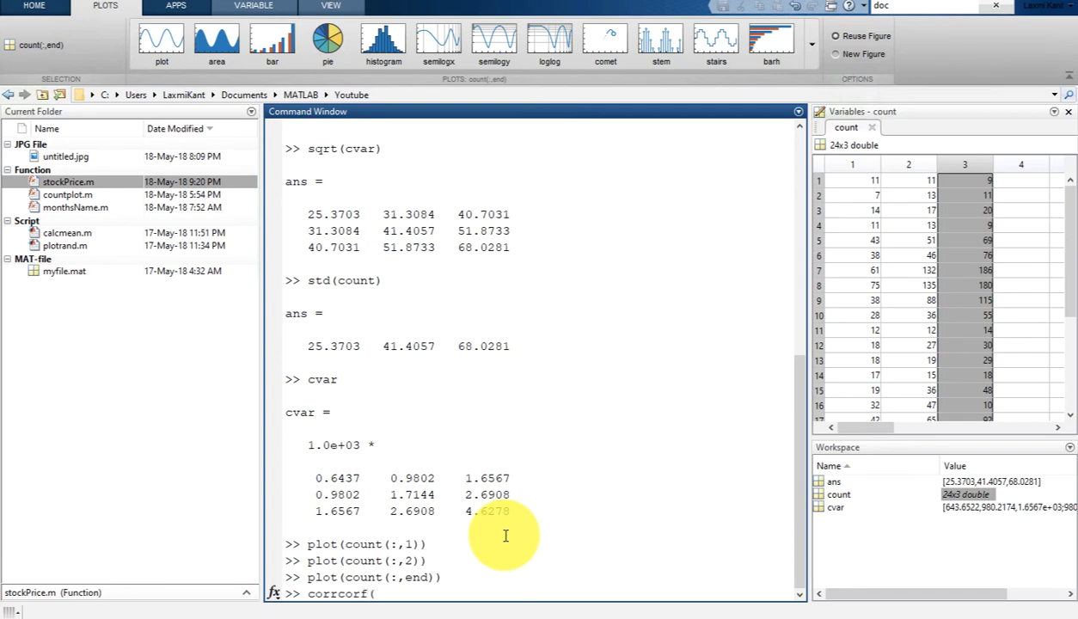
pyautogui.write('count)')
pyautogui.press('BackSpace')
pyautogui.press('Left')
pyautogui.press('Left')
pyautogui.press('Left')
pyautogui.press('Left')
pyautogui.press('Left')
pyautogui.press('Left')
pyautogui.press('Left')
pyautogui.press('Left')
pyautogui.write('cr =')
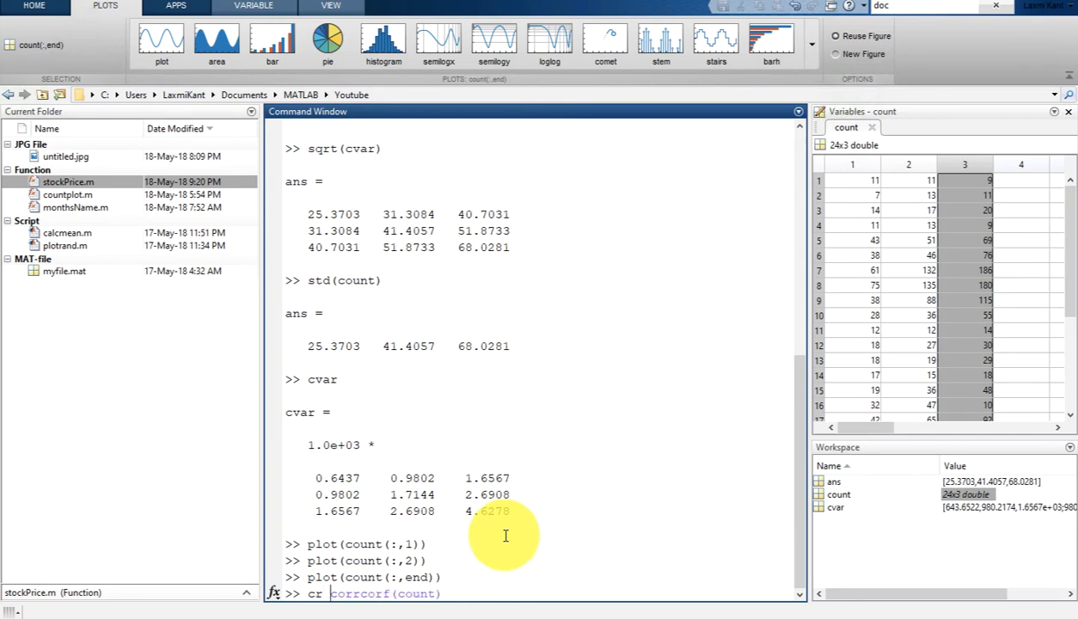
pyautogui.press('Return')
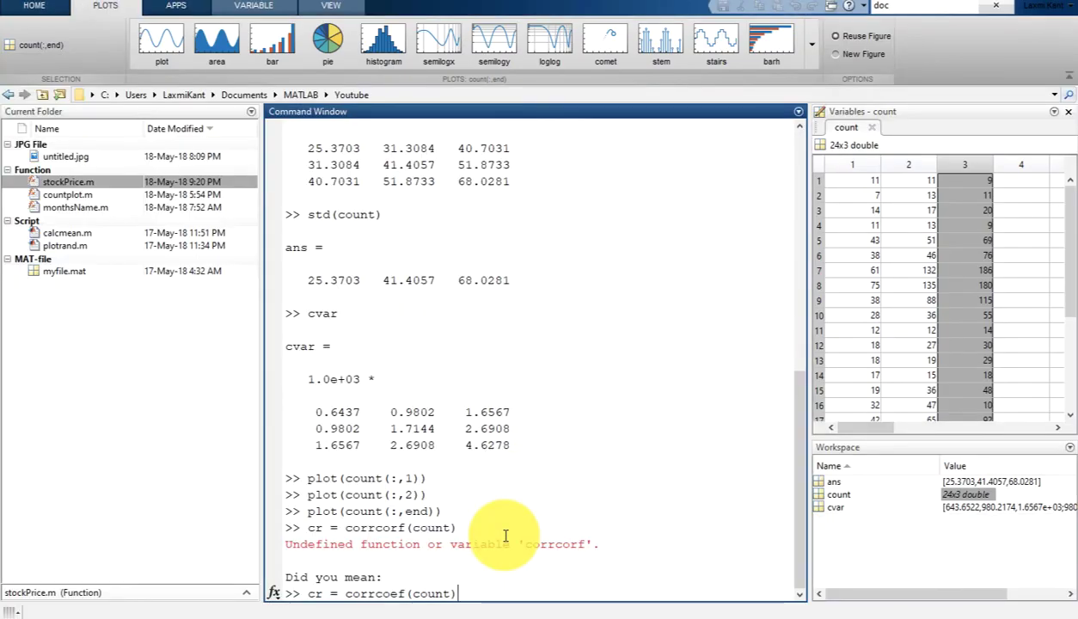
pyautogui.press('Return')
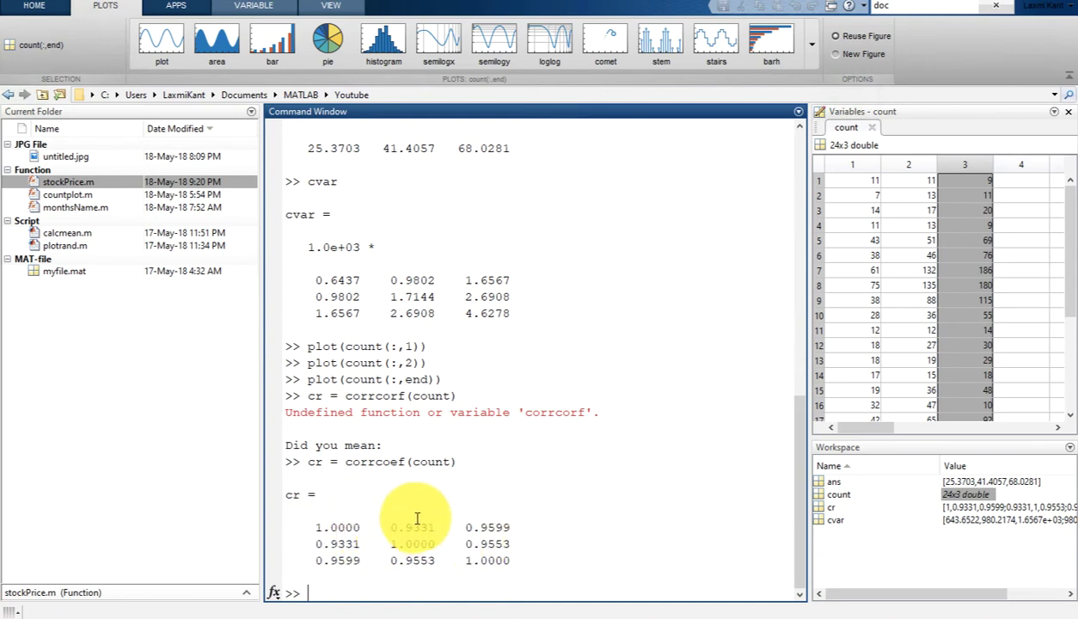
# Step: Examine the off-diagonal correlation coefficients between the column pairs in the cr matrix
pyautogui.moveTo(389, 527); pyautogui.dragTo(495, 528)
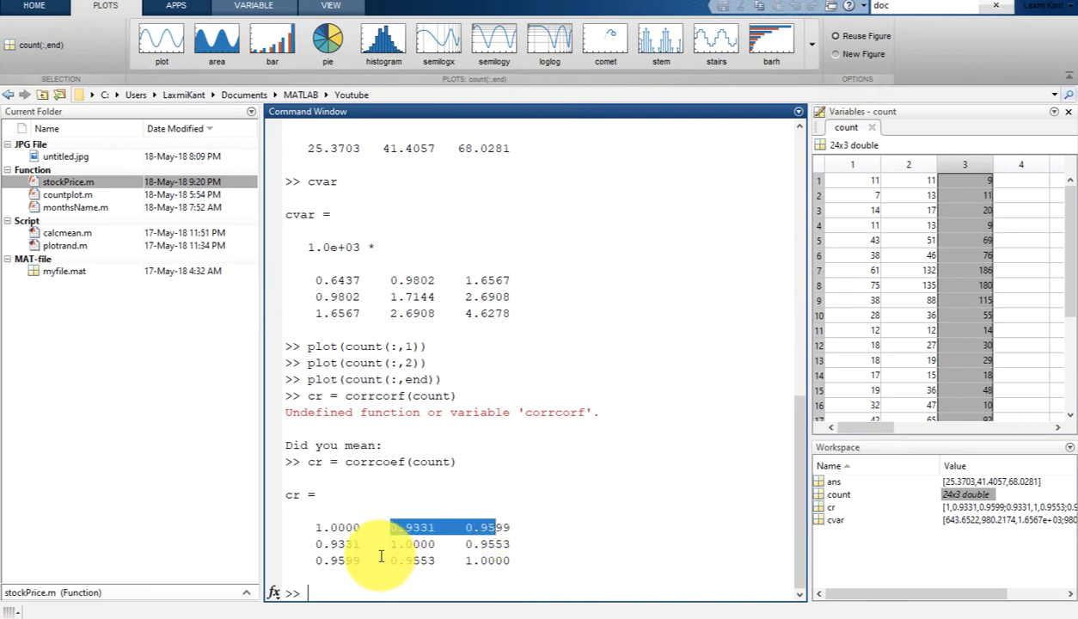
pyautogui.click(505, 542)
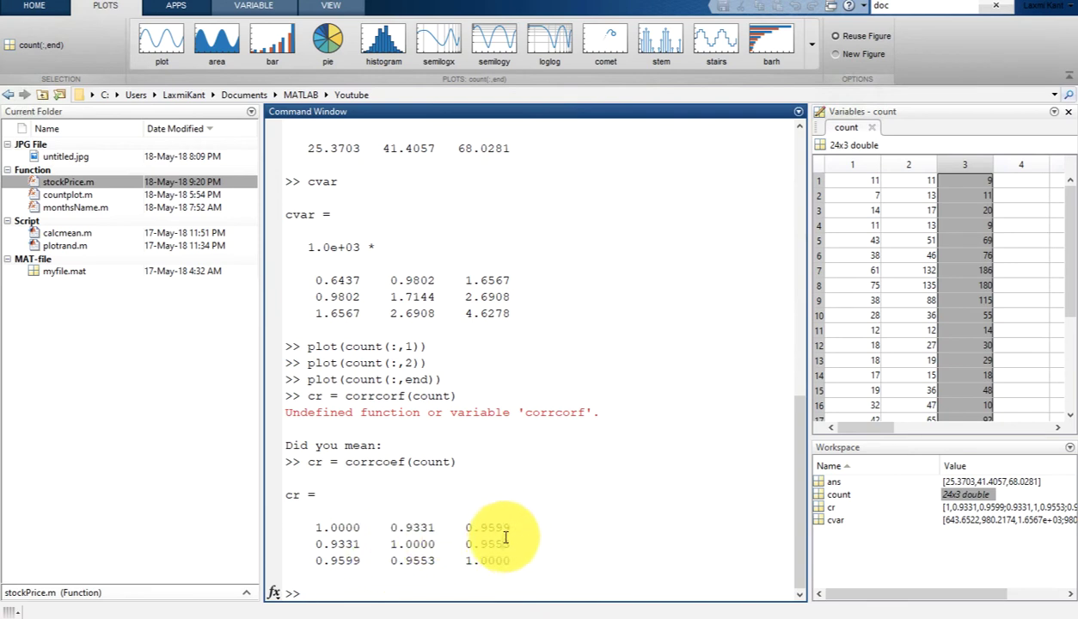
pyautogui.tripleClick(499, 540)
pyautogui.click(498, 526)
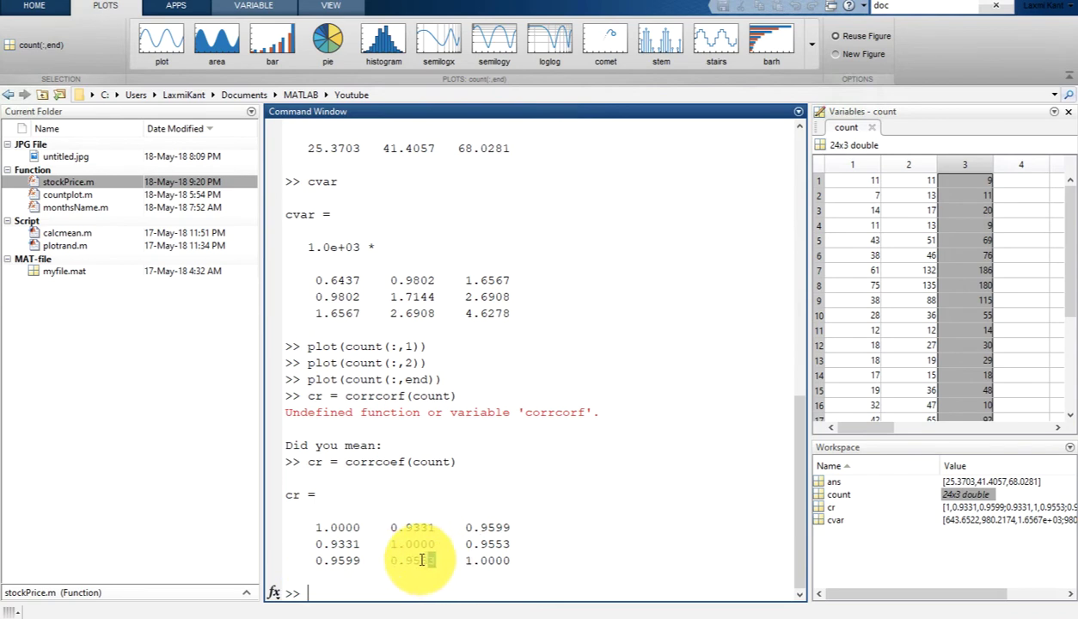
pyautogui.moveTo(360, 547); pyautogui.dragTo(314, 545)
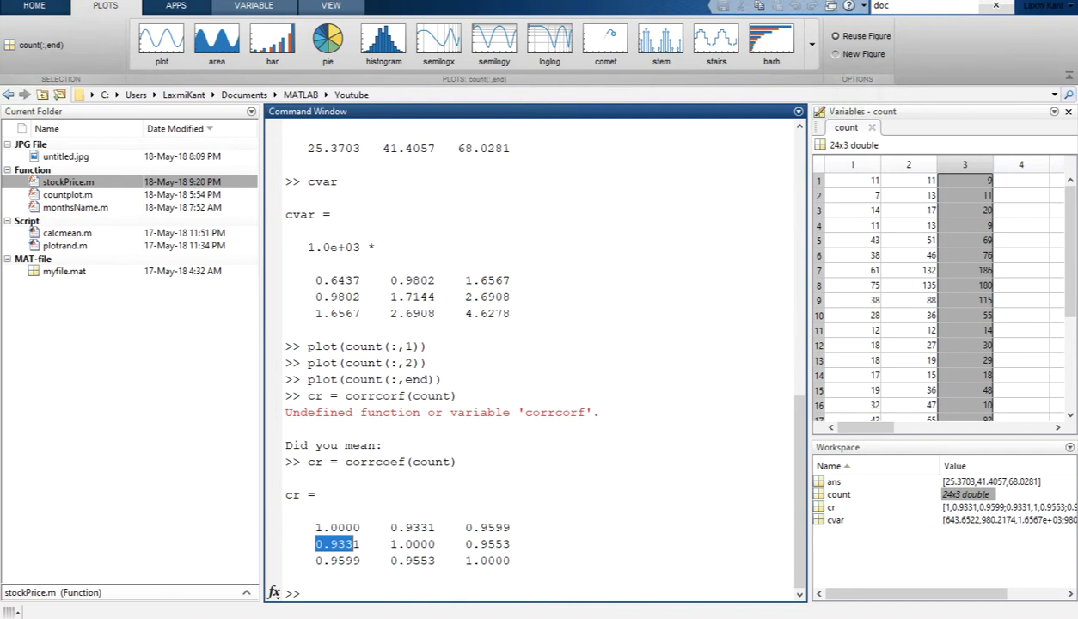
# Step: Draw a line plot of the first column of count and keep its figure open
pyautogui.click(450, 507)
pyautogui.click(842, 166)
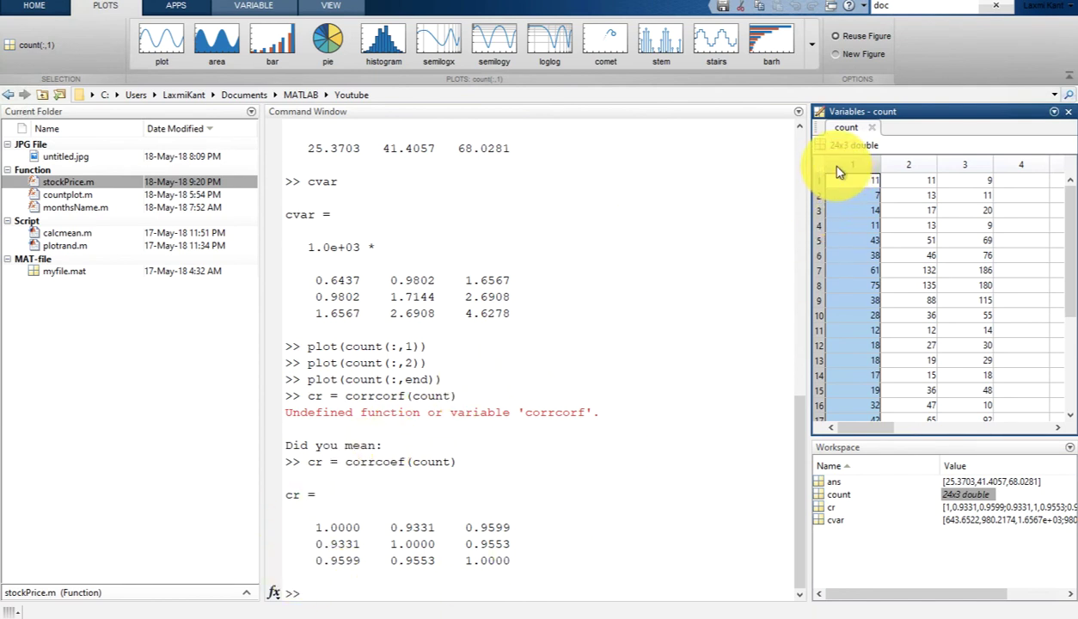
pyautogui.click(161, 36)
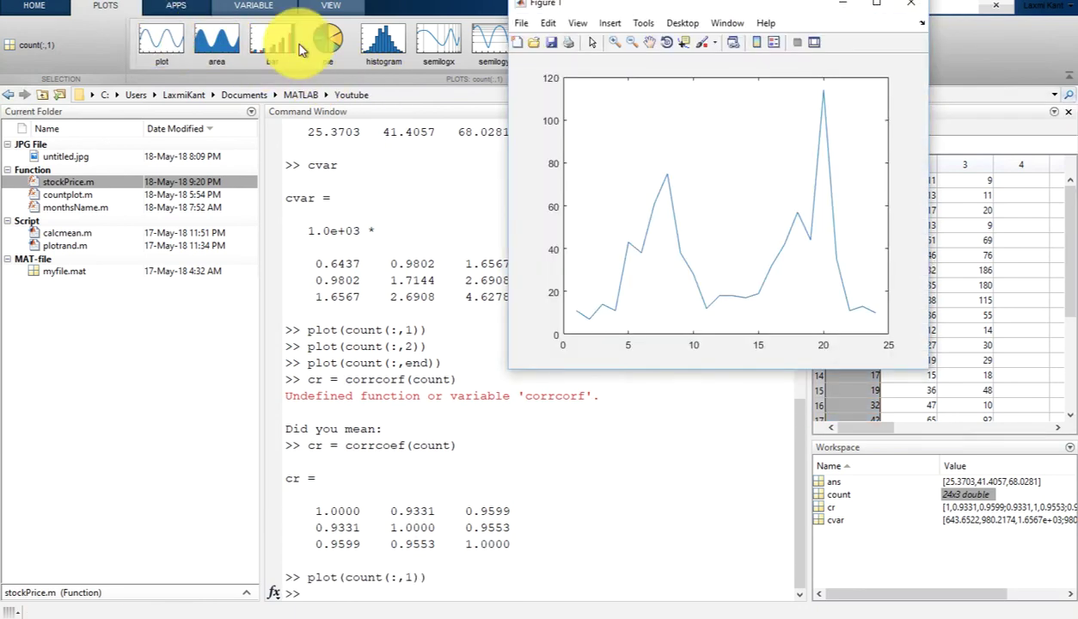
pyautogui.moveTo(602, 5); pyautogui.dragTo(374, 60)
# Step: Set plots to open in a new figure and draw line plots of the second and third columns of count
pyautogui.click(841, 56)
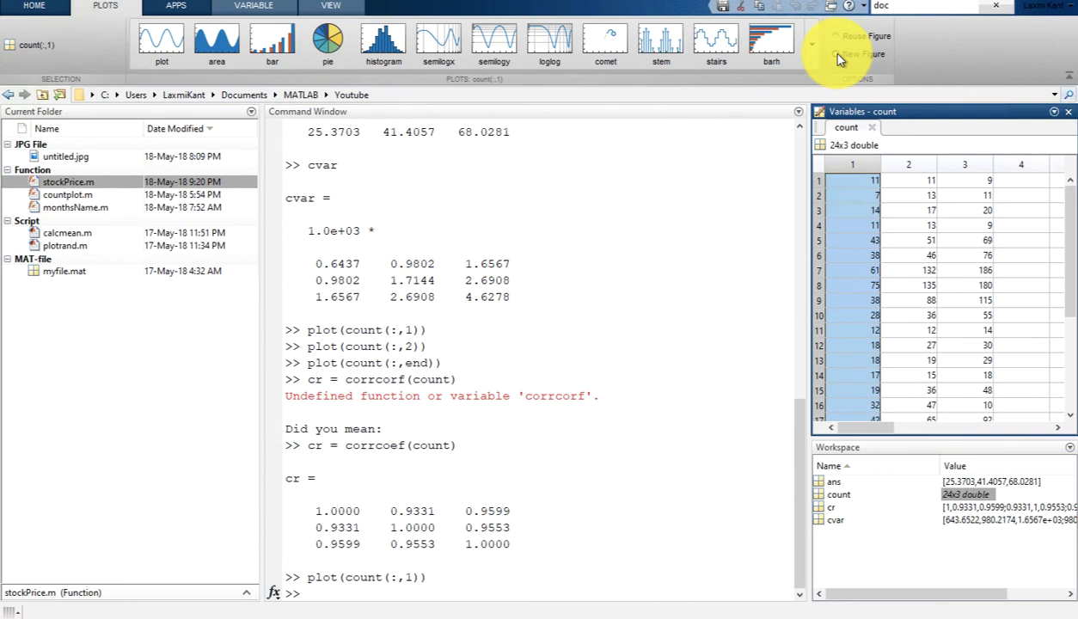
pyautogui.click(908, 164)
pyautogui.click(162, 53)
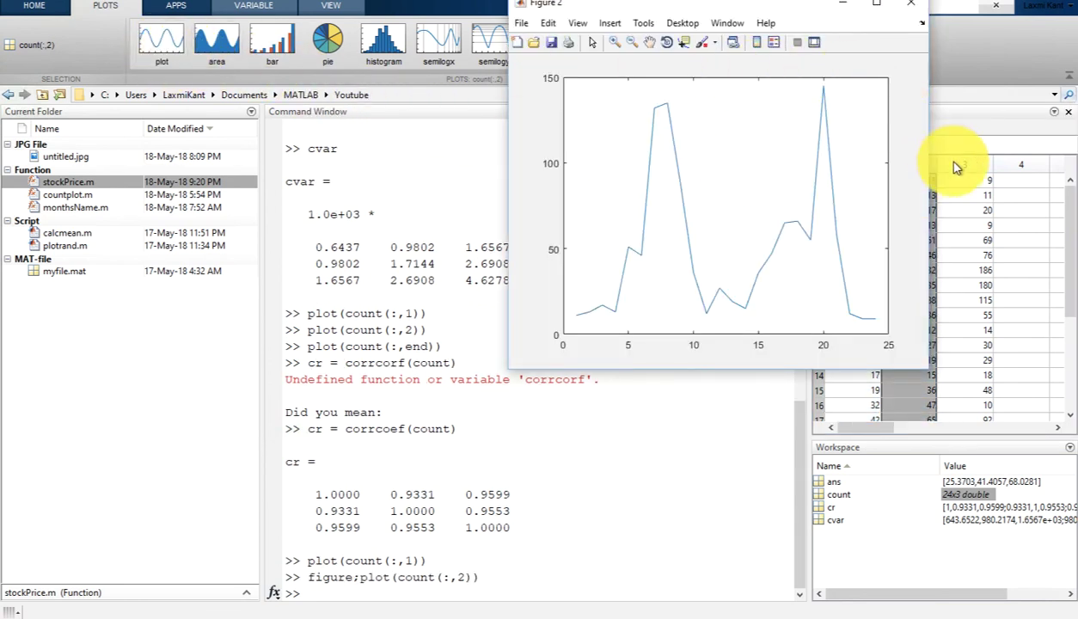
pyautogui.click(953, 166)
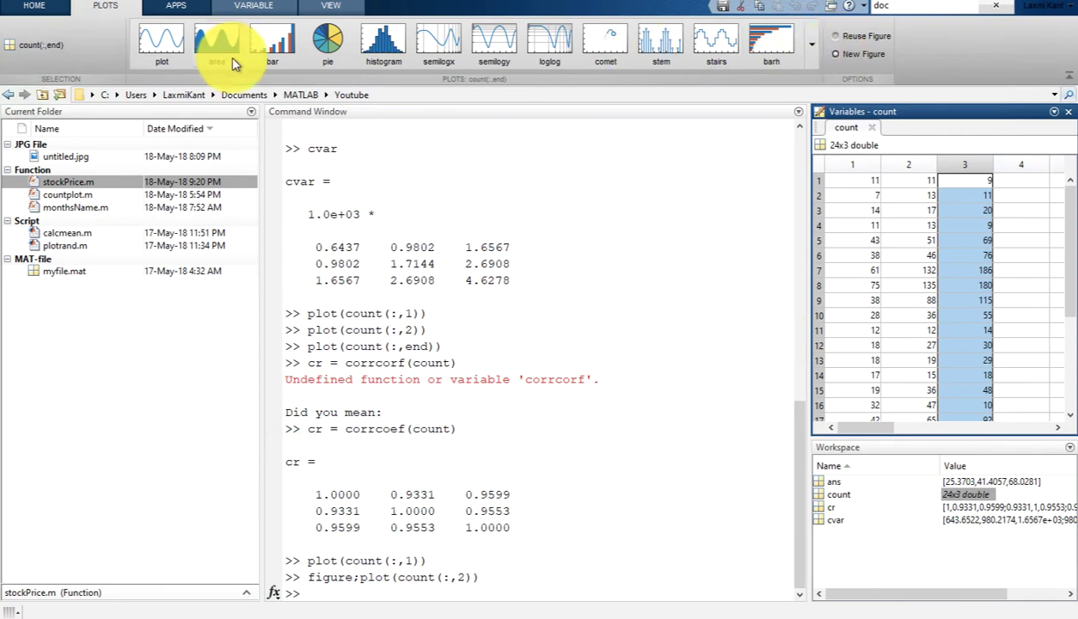
pyautogui.click(163, 38)
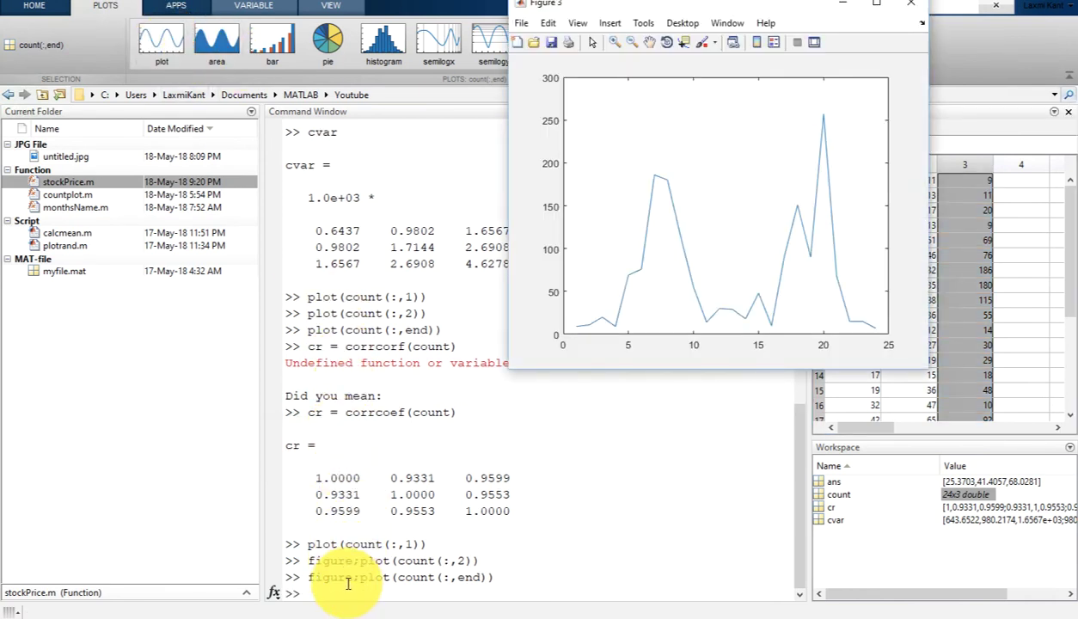
# Step: Bring the third column's figure to the front with the shg command and reposition its window
pyautogui.click(352, 592)
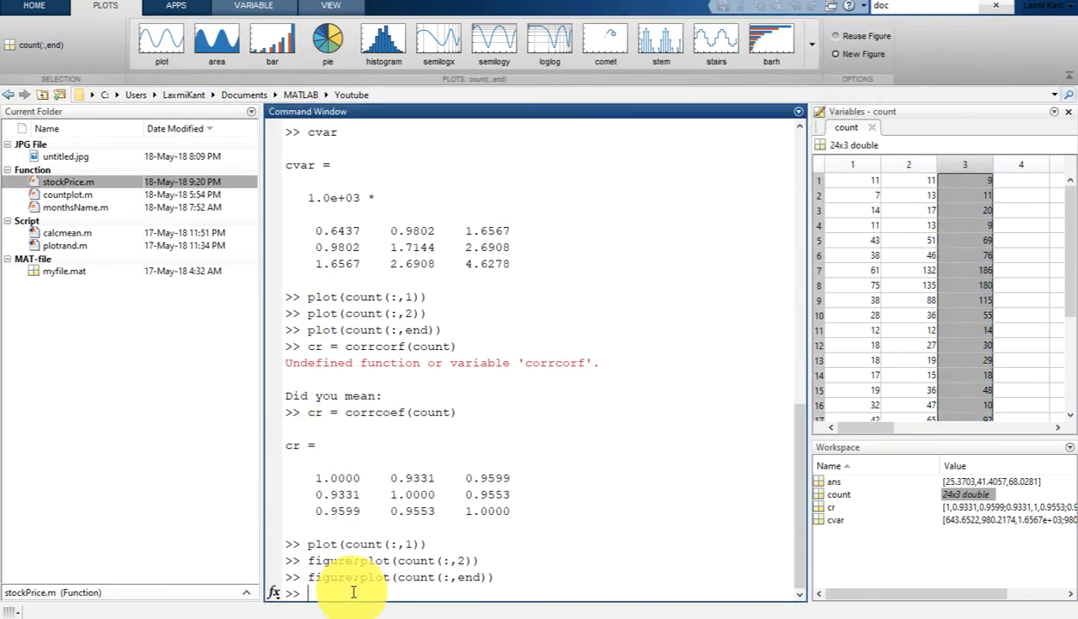
pyautogui.write('shg')
pyautogui.press('Return')
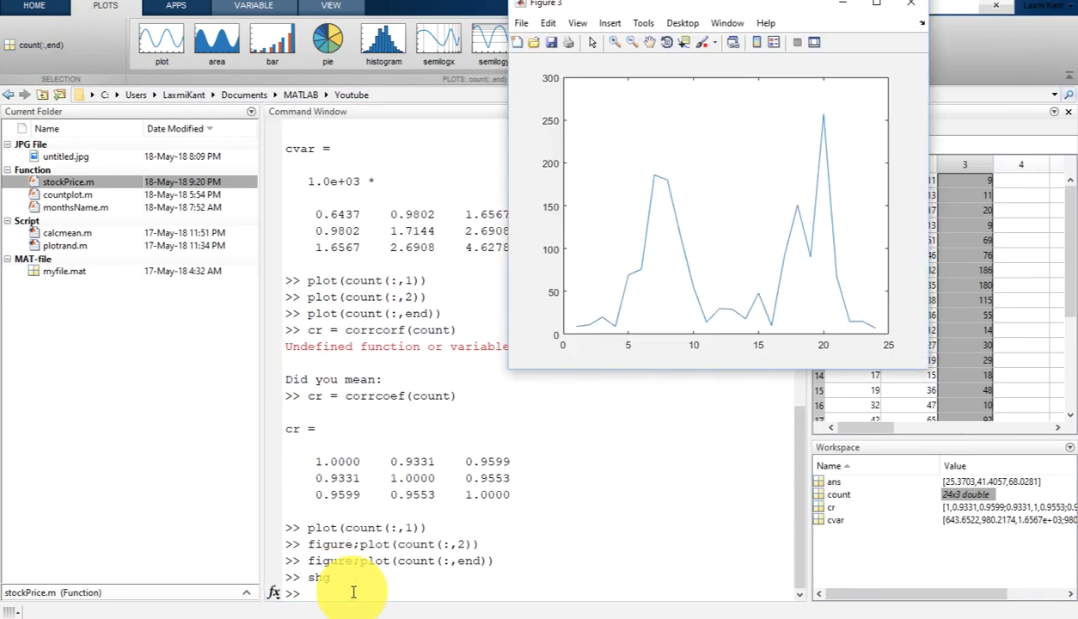
pyautogui.moveTo(667, 5); pyautogui.dragTo(683, 24)
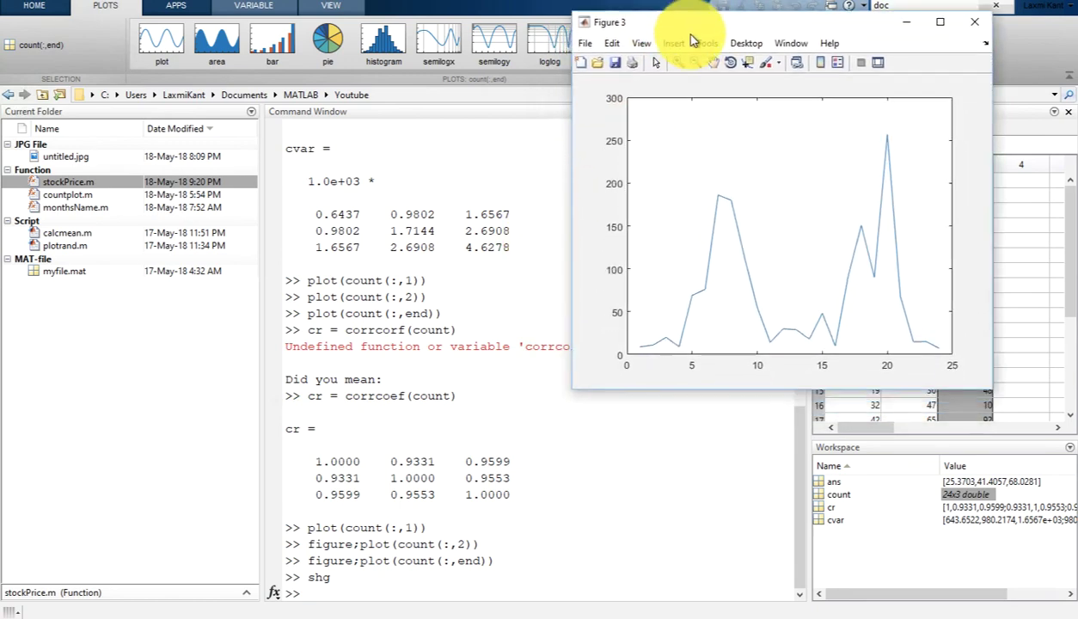
# Step: Bring Figure 2 and Figure 1 to the front and place them next to Figure 3 for comparison
pyautogui.moveTo(602, 601)
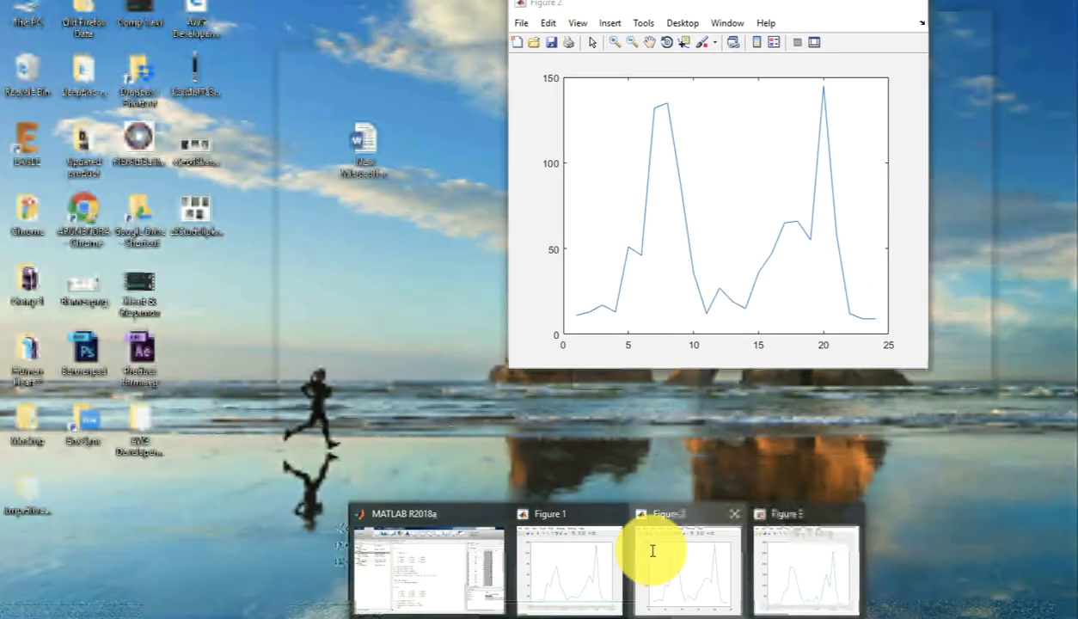
pyautogui.click(658, 550)
pyautogui.moveTo(659, 12); pyautogui.dragTo(293, 30)
pyautogui.moveTo(602, 601)
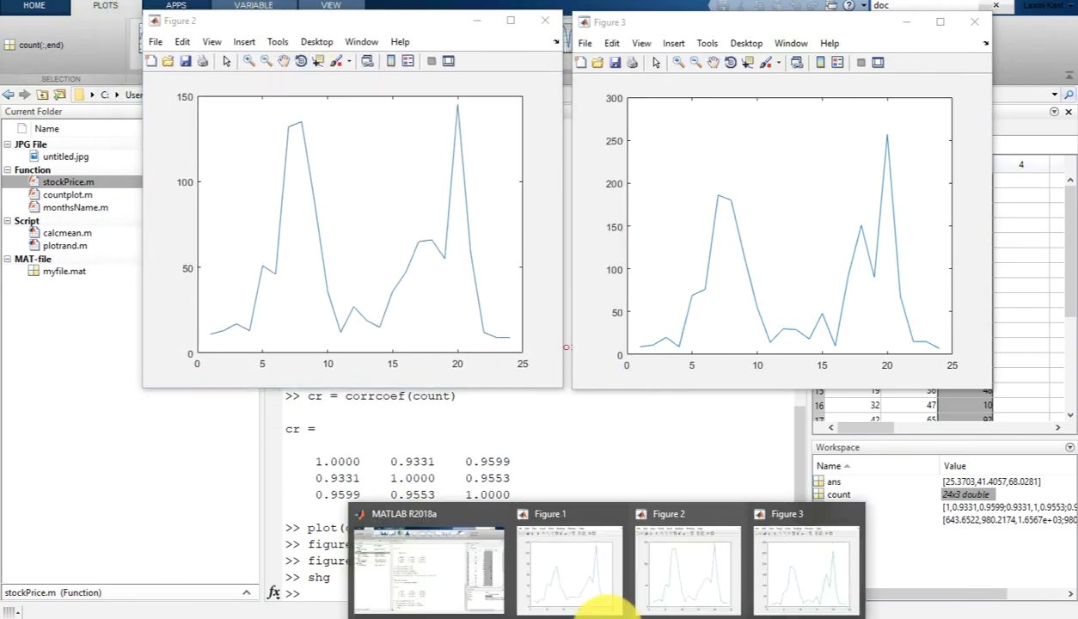
pyautogui.click(567, 571)
pyautogui.moveTo(482, 59); pyautogui.dragTo(533, 279)
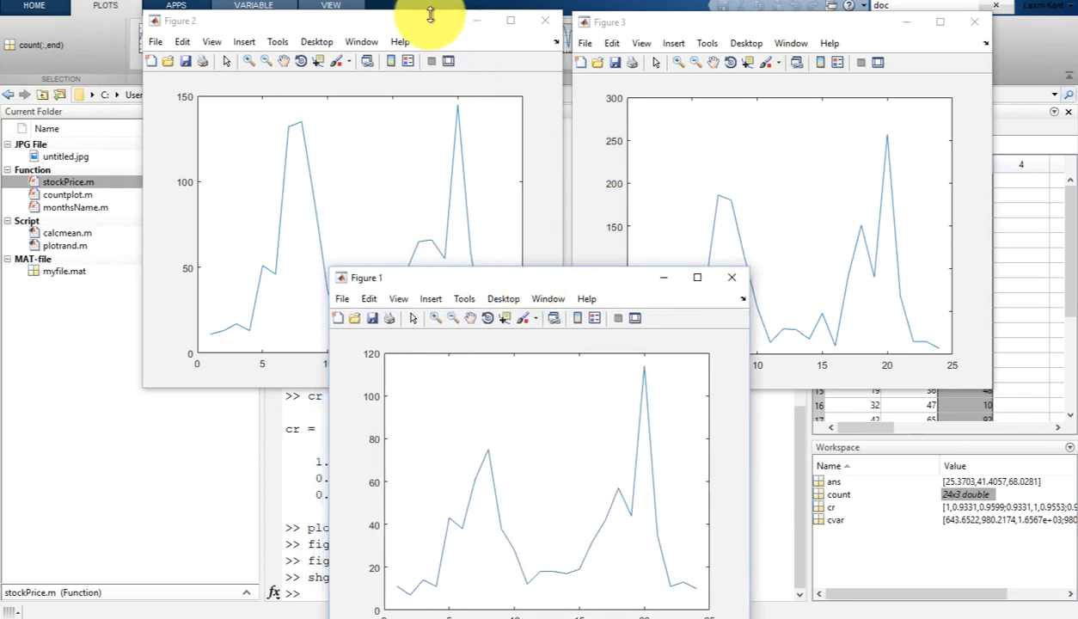
# Step: Spread Figures 2 and 3 farther apart and position Figure 1 between them to compare the three curves
pyautogui.moveTo(412, 28); pyautogui.dragTo(275, 13)
pyautogui.moveTo(661, 19); pyautogui.dragTo(681, 12)
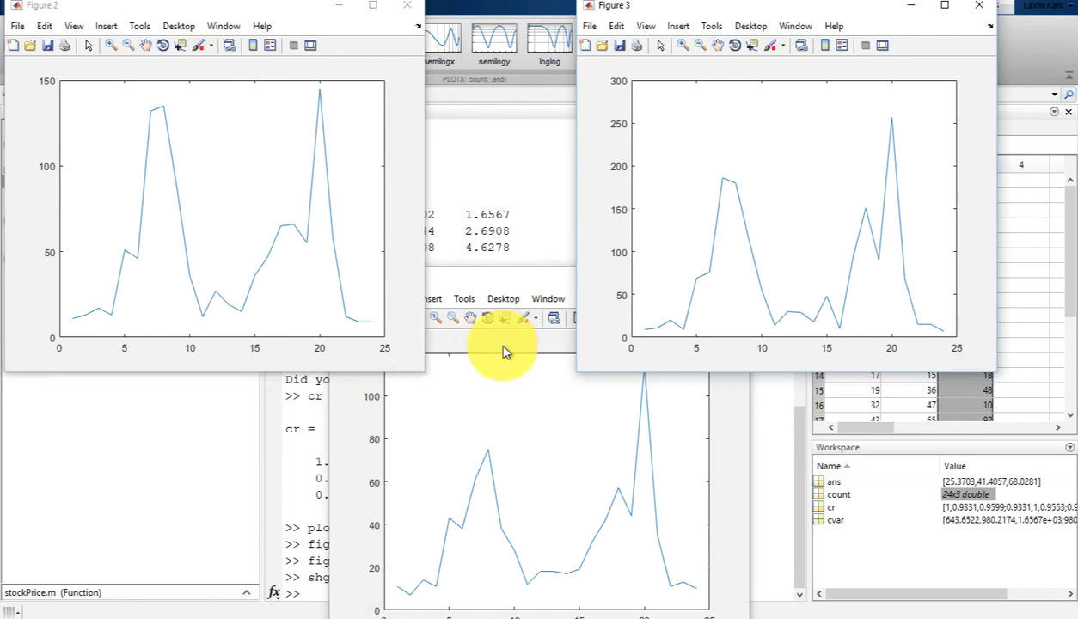
pyautogui.moveTo(503, 291); pyautogui.dragTo(470, 265)
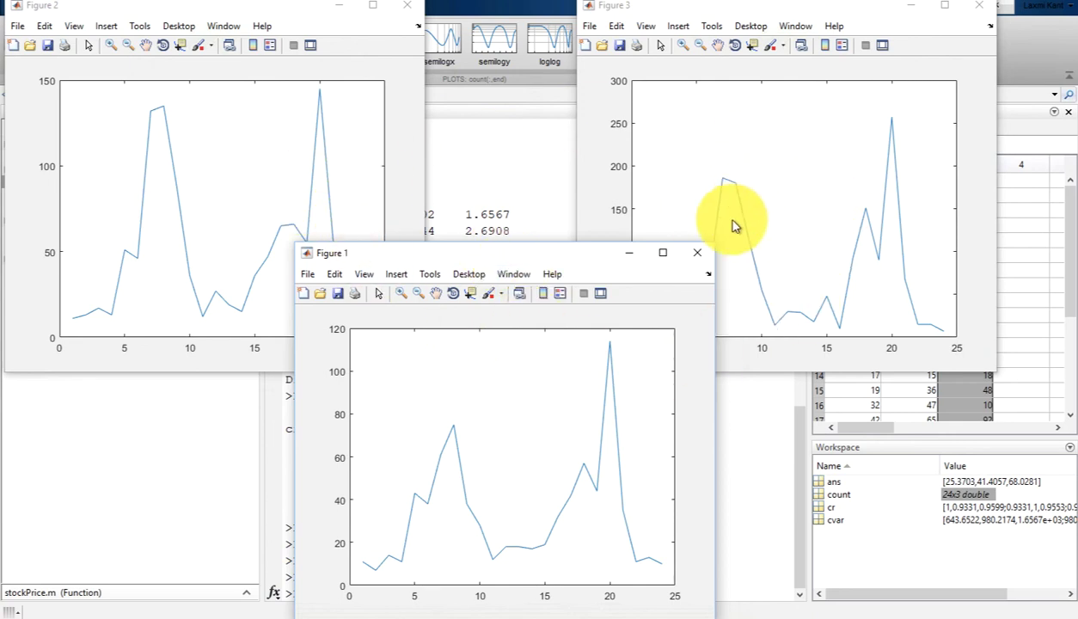
pyautogui.moveTo(534, 254); pyautogui.dragTo(528, 47)
pyautogui.moveTo(520, 19); pyautogui.dragTo(517, 15)
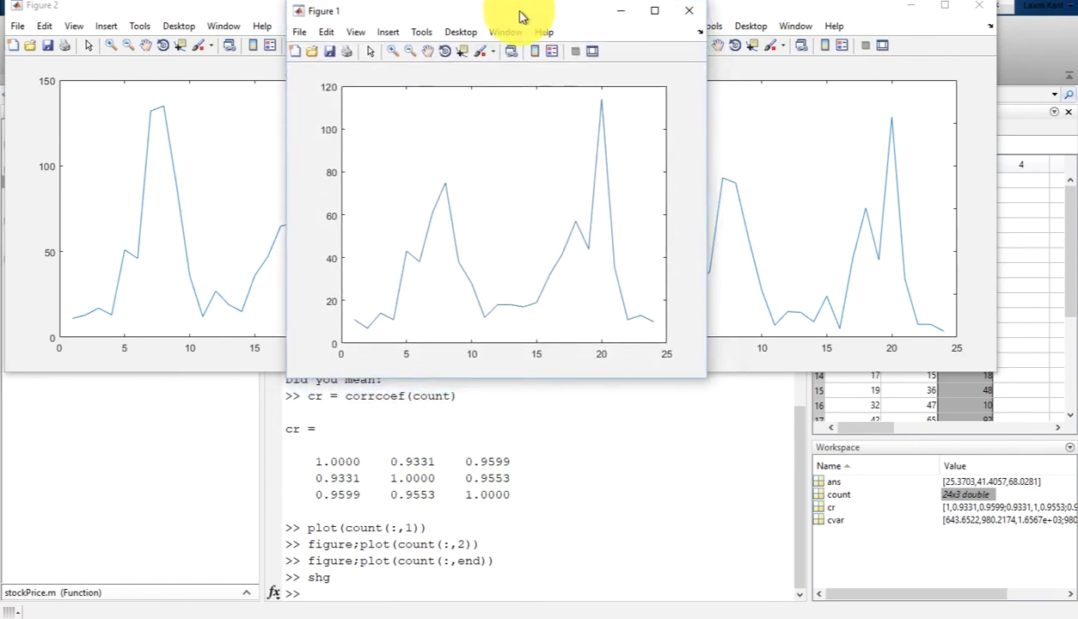
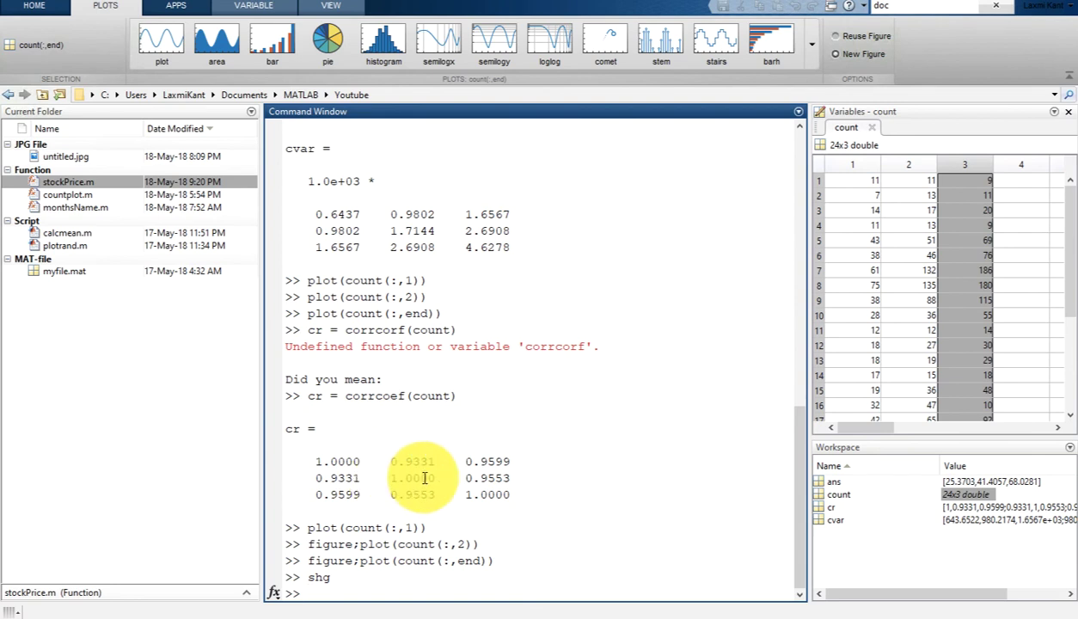
# Step: Negate the first column of count with count(:,1) = -count(:,1); suppressing the output
pyautogui.write('count')
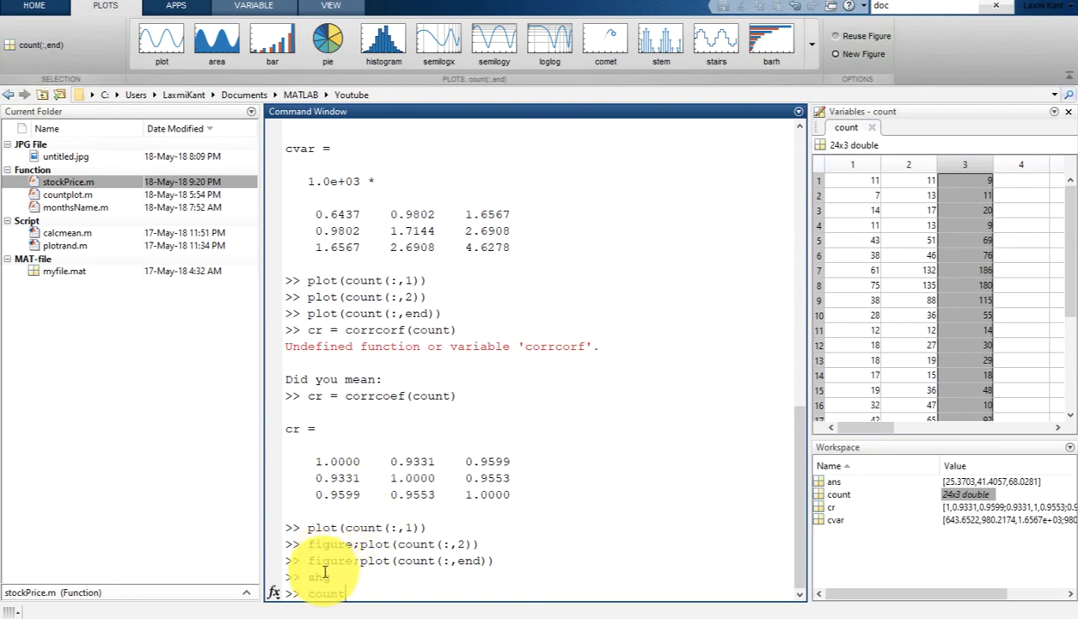
pyautogui.write('()')
pyautogui.write(':')
pyautogui.write(',1')
pyautogui.write(' = ')
pyautogui.write('count')
pyautogui.write('-')
pyautogui.write('(')
pyautogui.write(':,)')
pyautogui.press('Left')
pyautogui.write('1')
pyautogui.press('Right')
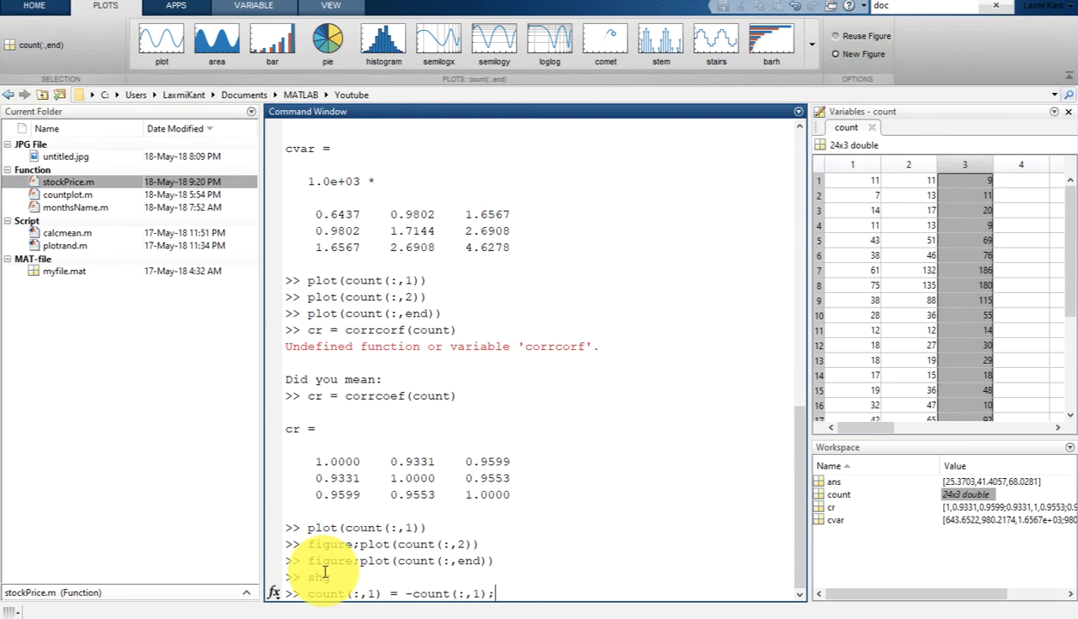
pyautogui.write(';')
pyautogui.press('Return')
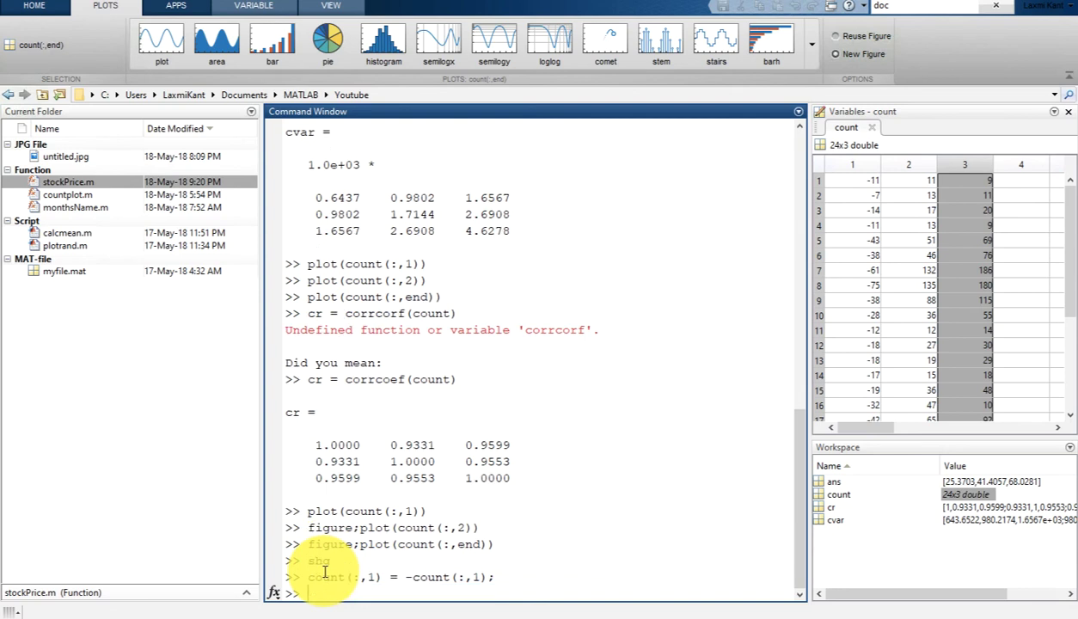
# Step: Plot the negated first column of count in a new figure and bring up Figures 2 and 3 for comparison with it
pyautogui.click(860, 167)
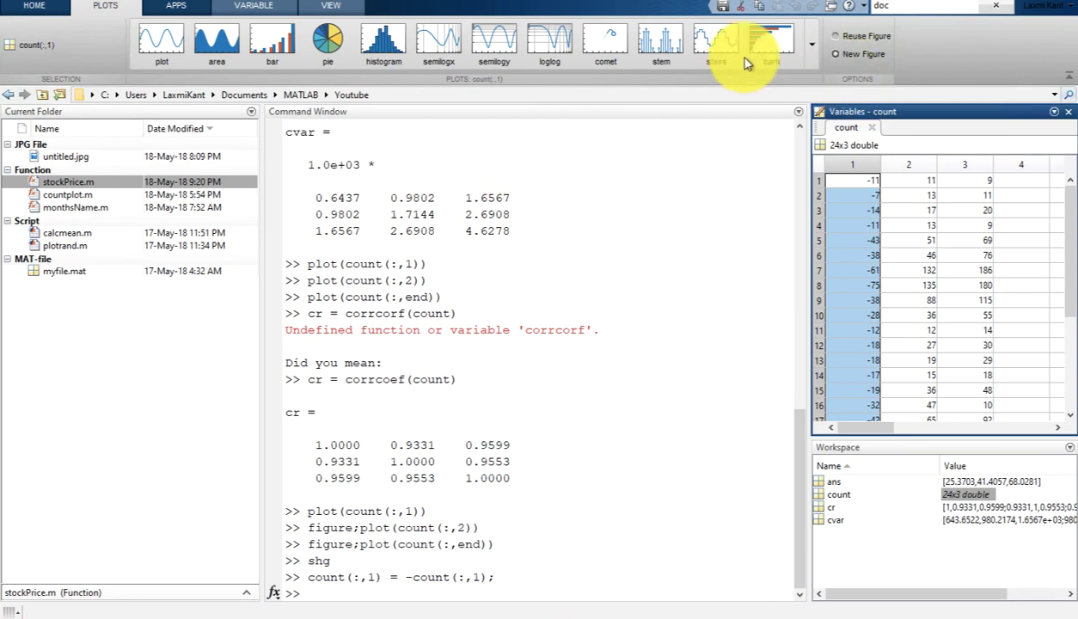
pyautogui.click(158, 47)
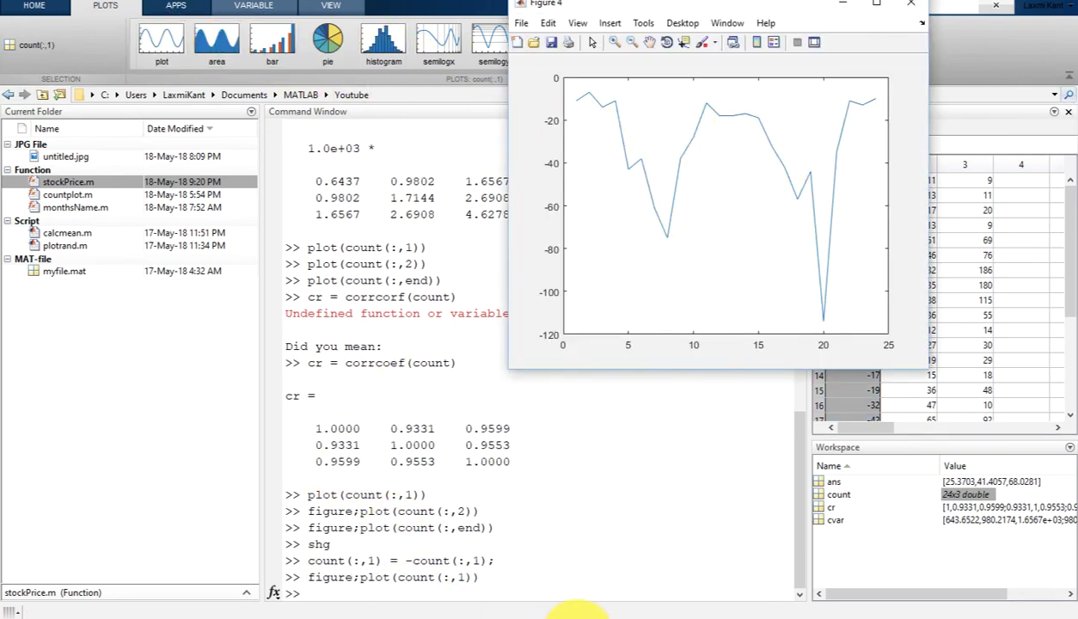
pyautogui.click(585, 606)
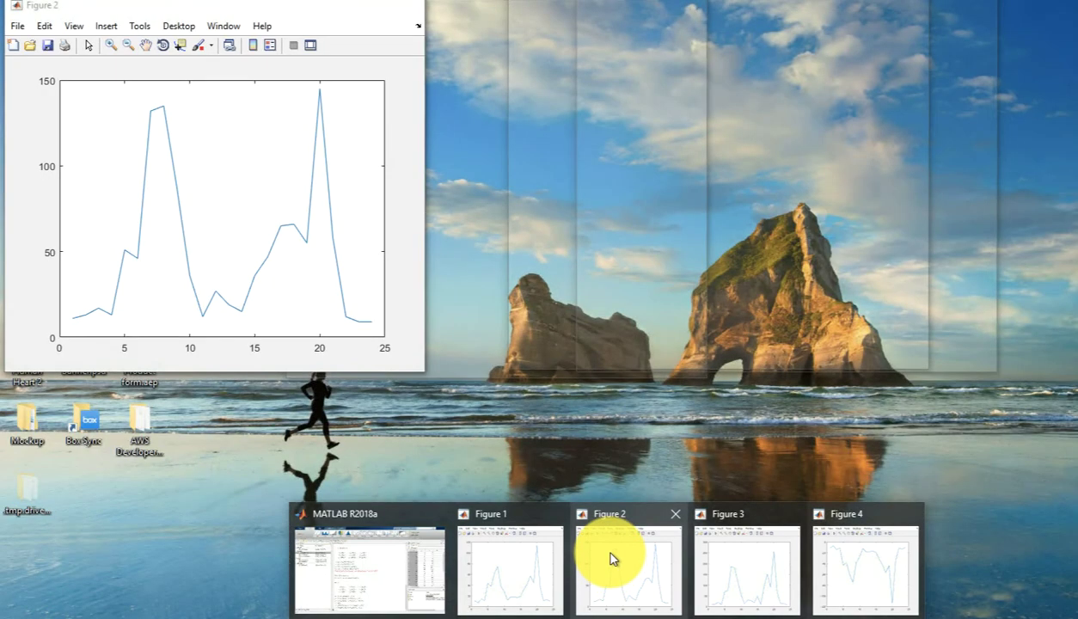
pyautogui.click(609, 558)
pyautogui.click(614, 608)
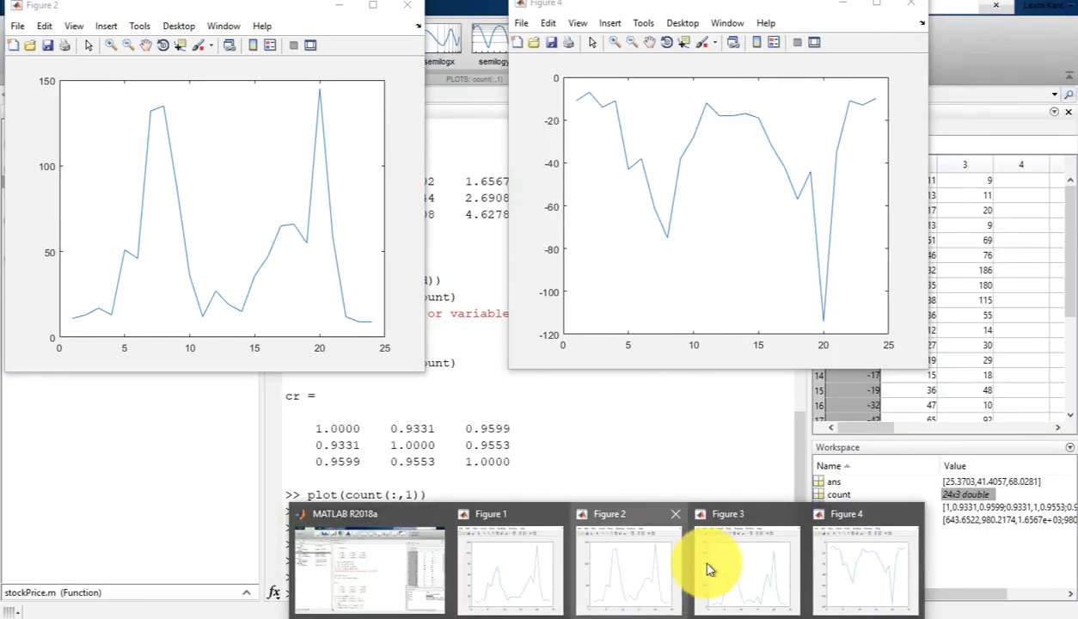
pyautogui.click(722, 553)
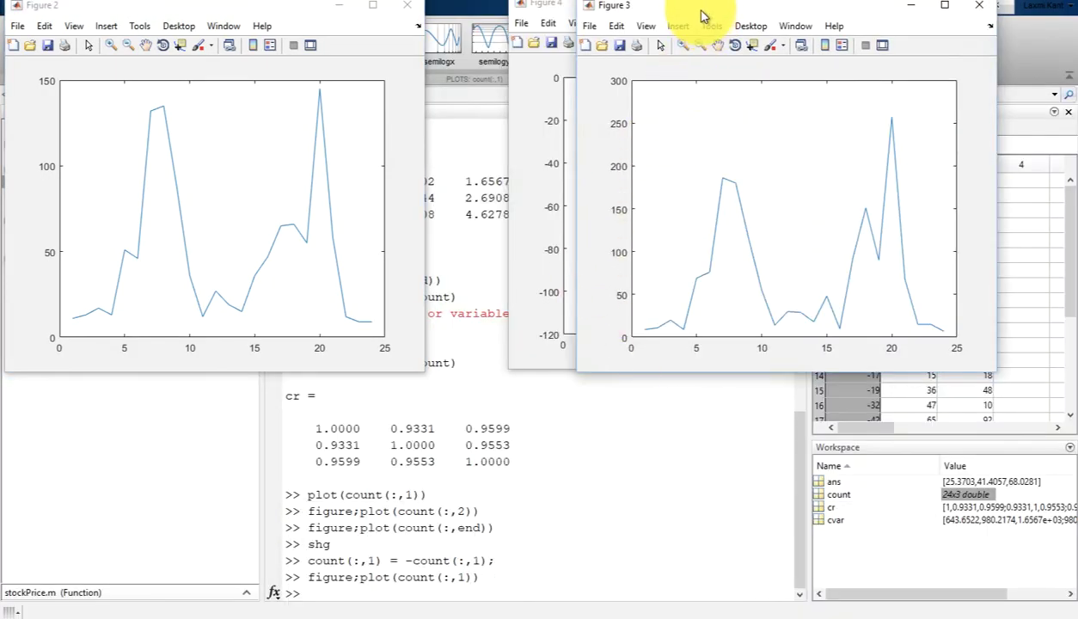
pyautogui.moveTo(703, 13); pyautogui.dragTo(468, 201)
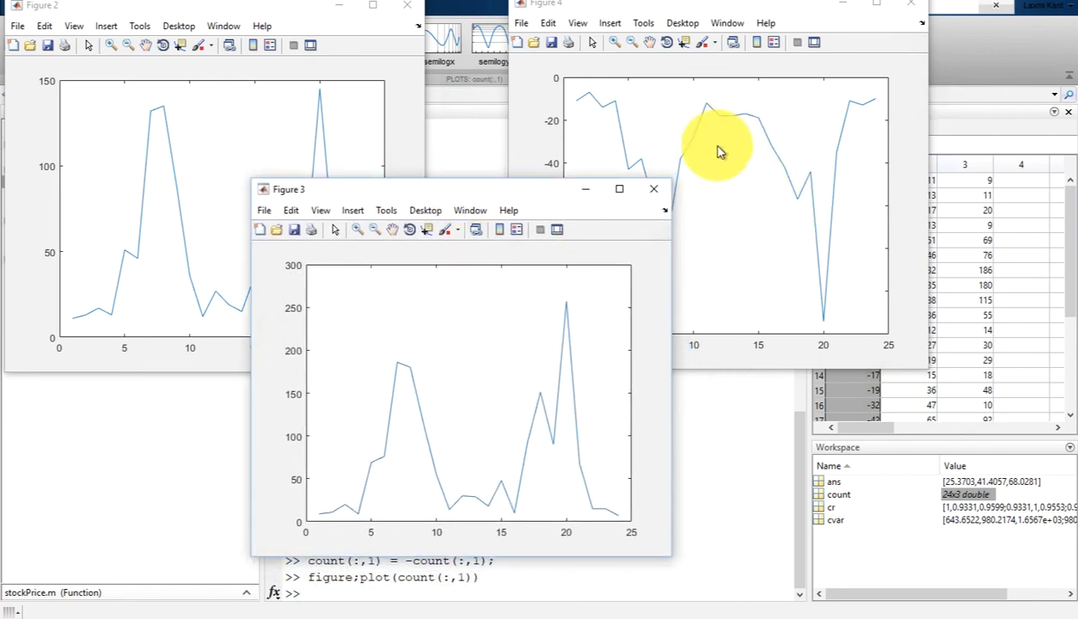
# Step: Close all four open figures
pyautogui.click(653, 189)
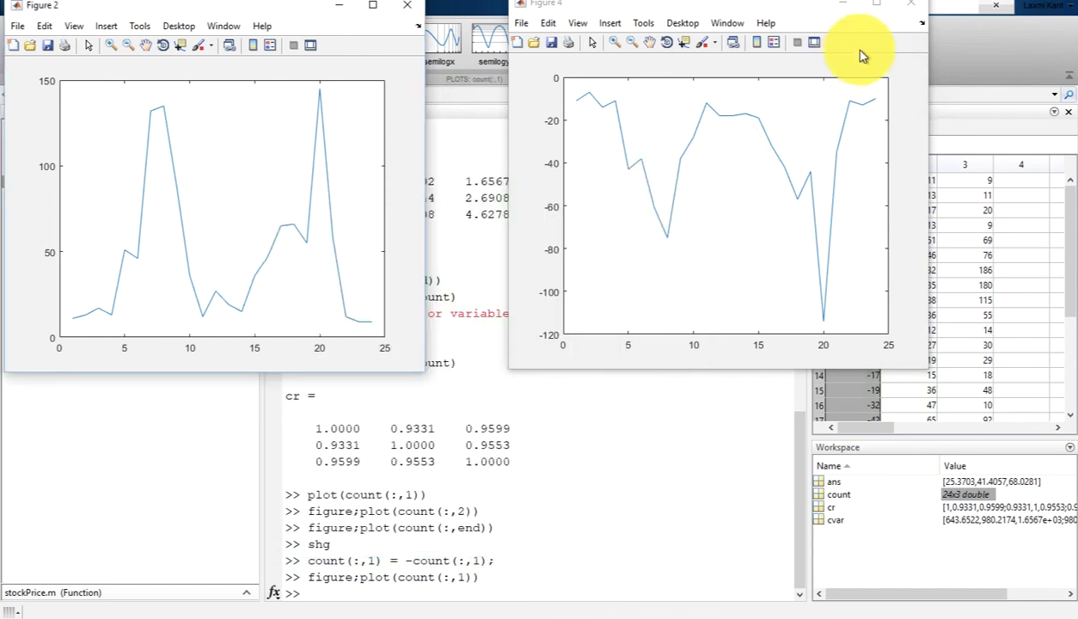
pyautogui.click(910, 4)
pyautogui.click(407, 6)
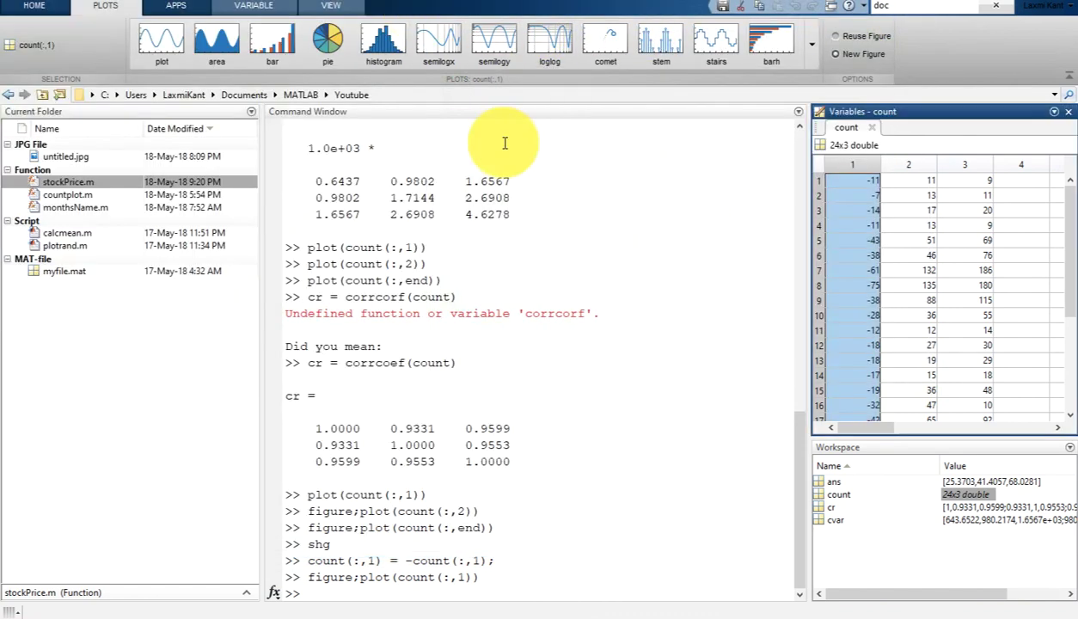
pyautogui.moveTo(606, 611)
pyautogui.click(667, 577)
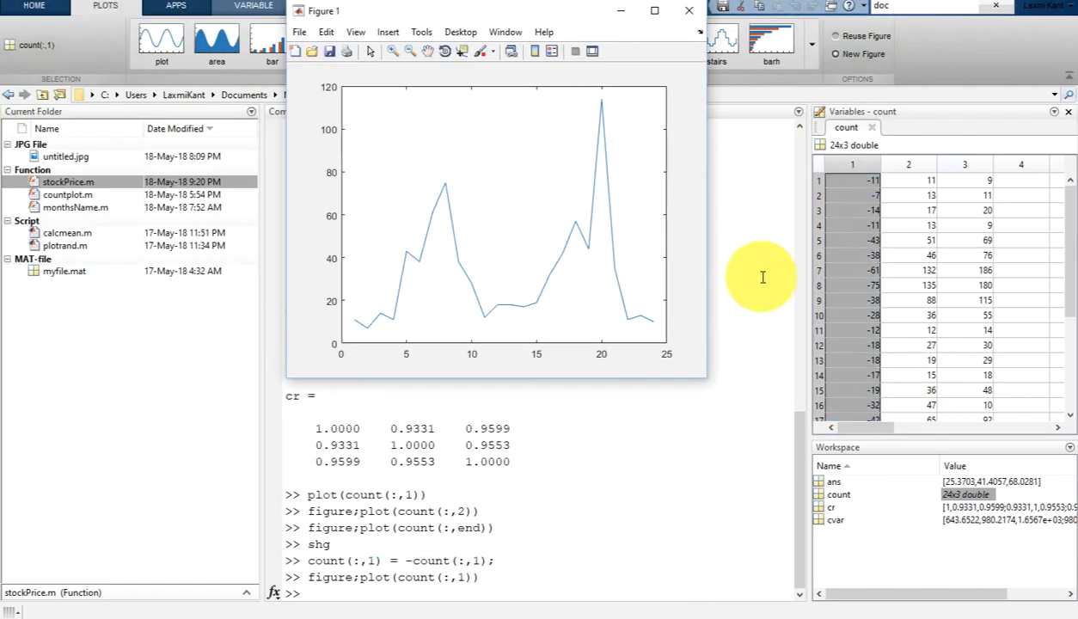
pyautogui.click(677, 23)
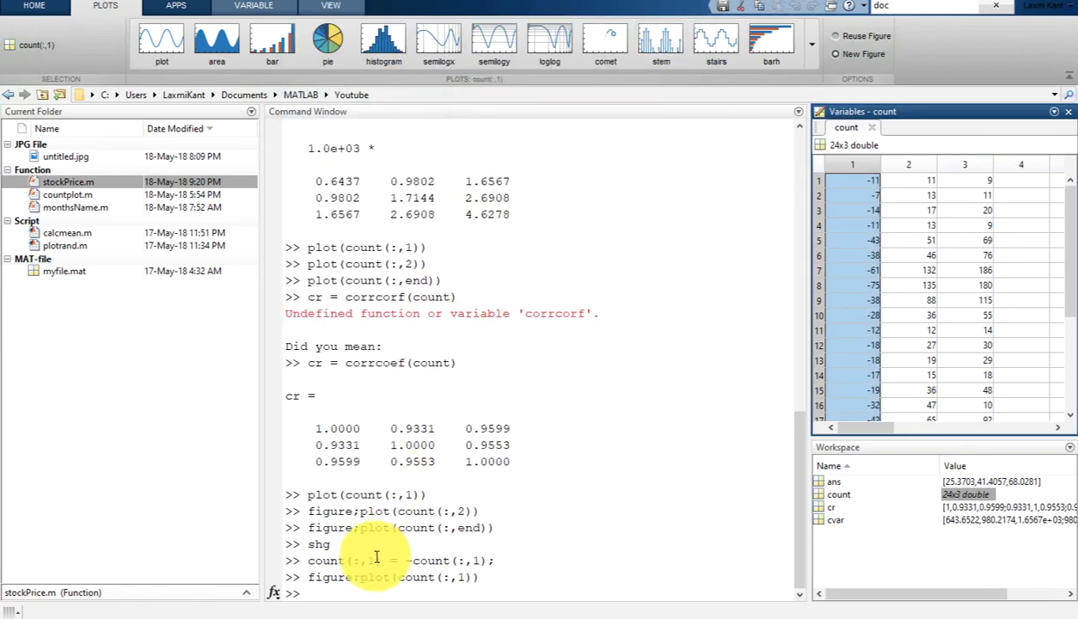
# Step: Compute the correlation coefficients of the modified count into cr1 with cr1 = corrcoef(count) and examine the coefficients in its first column
pyautogui.click(321, 591)
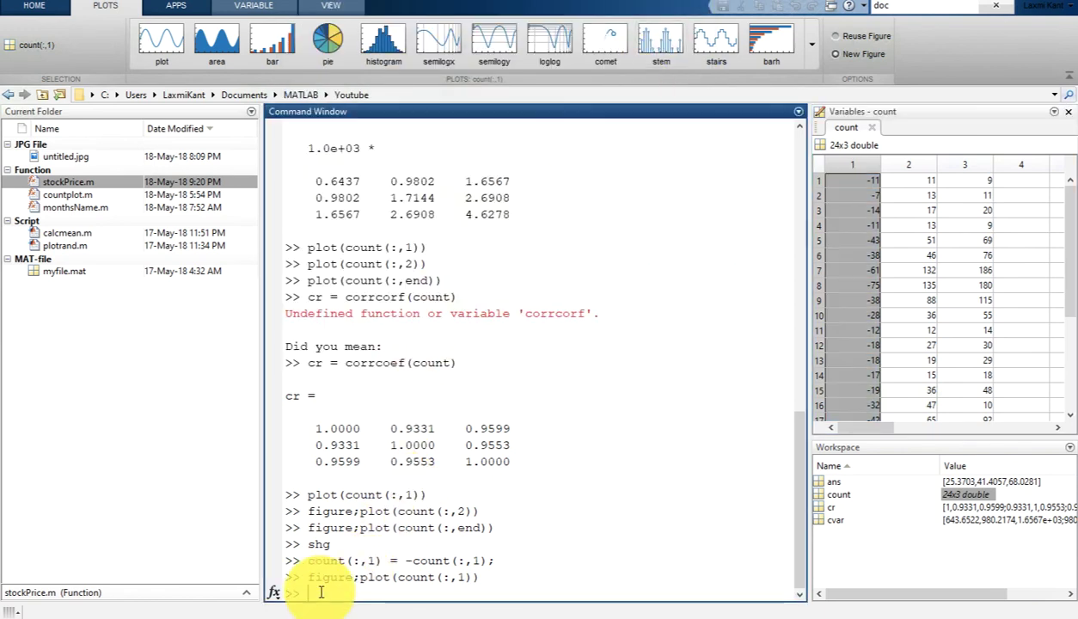
pyautogui.write('c')
pyautogui.write('l')
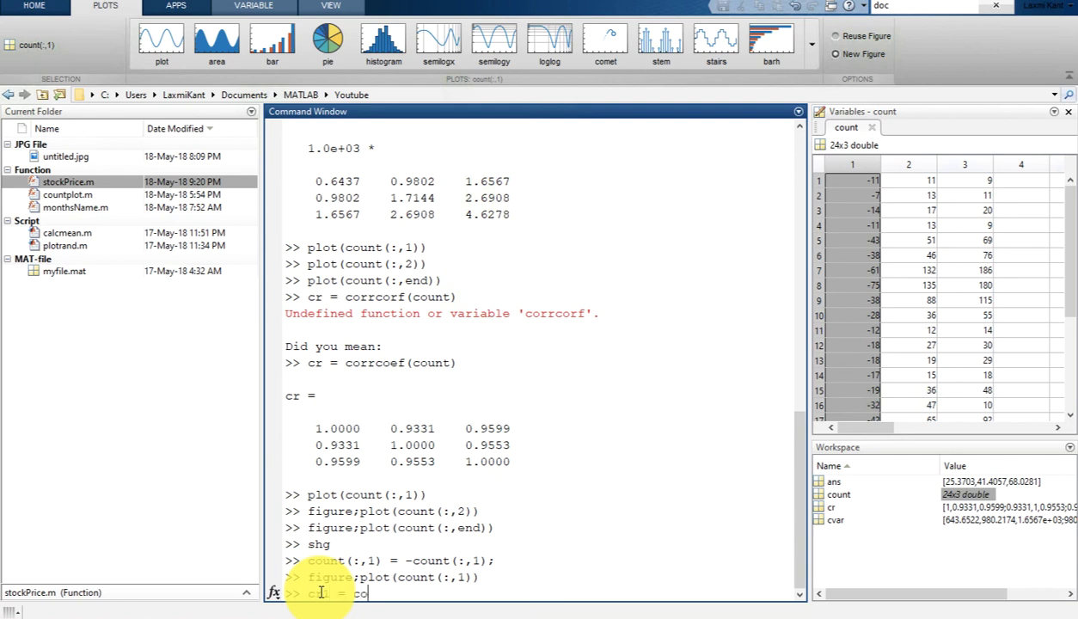
pyautogui.write(' = corrcoef(count)')
pyautogui.press('Return')
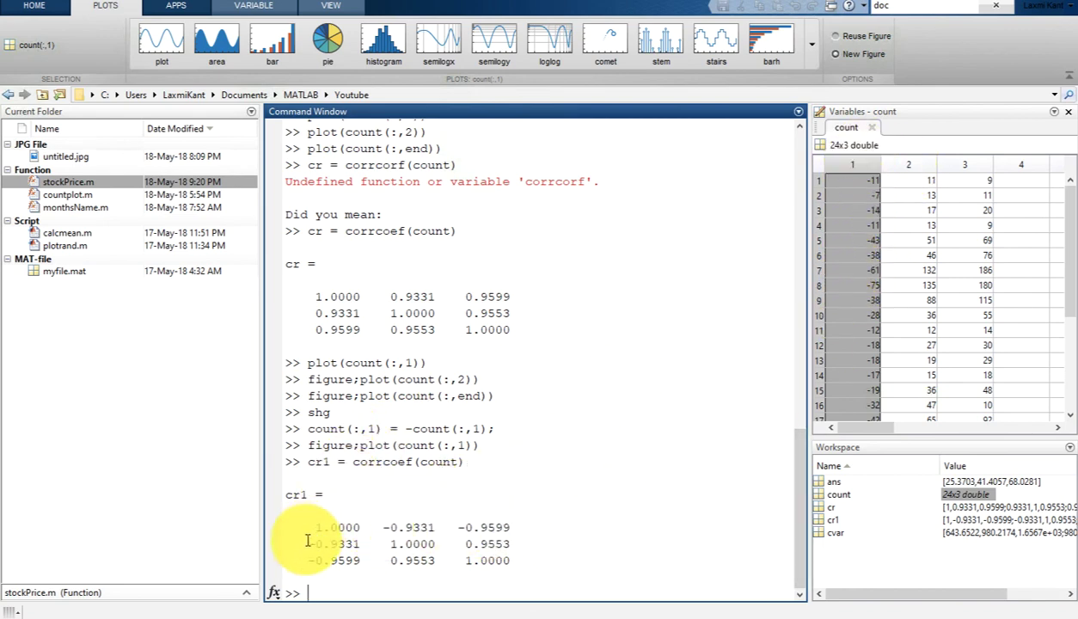
pyautogui.moveTo(359, 543); pyautogui.dragTo(315, 543)
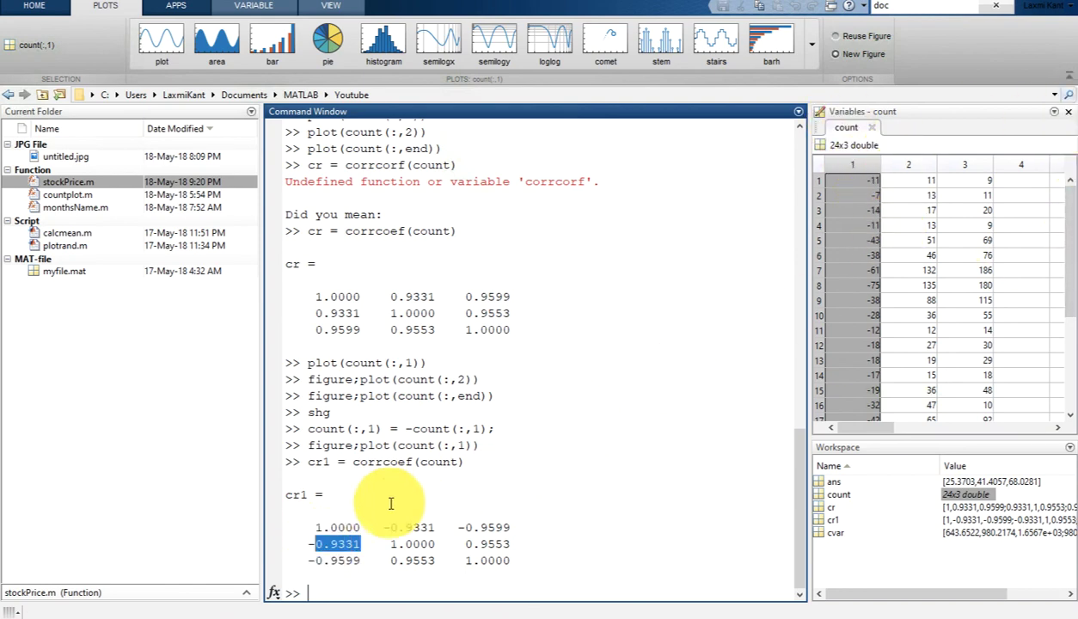
pyautogui.click(318, 558)
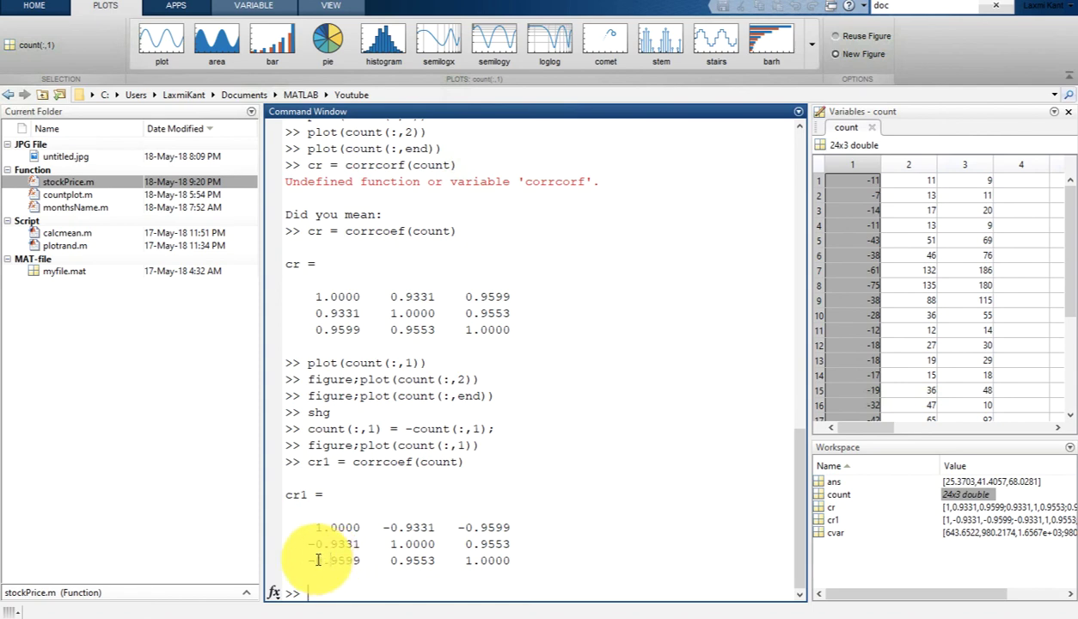